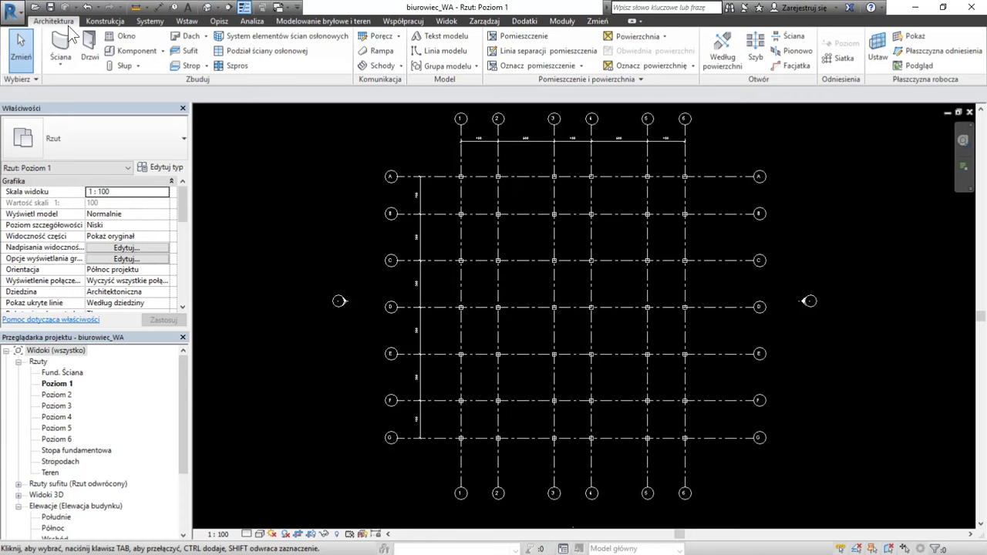
# Draw a chain of five connected 200 mm generic walls between grid rows B and D
pyautogui.click(64, 66)
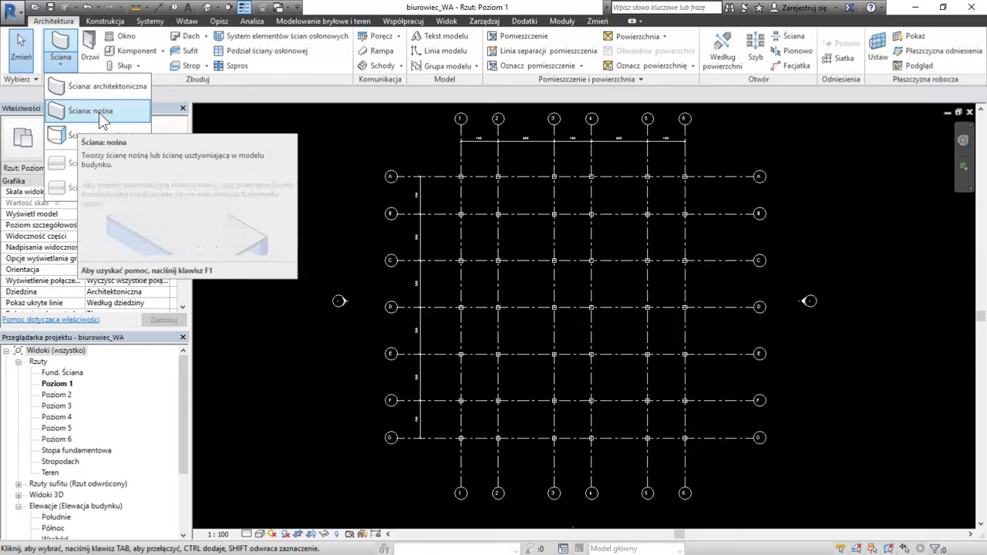
pyautogui.click(68, 68)
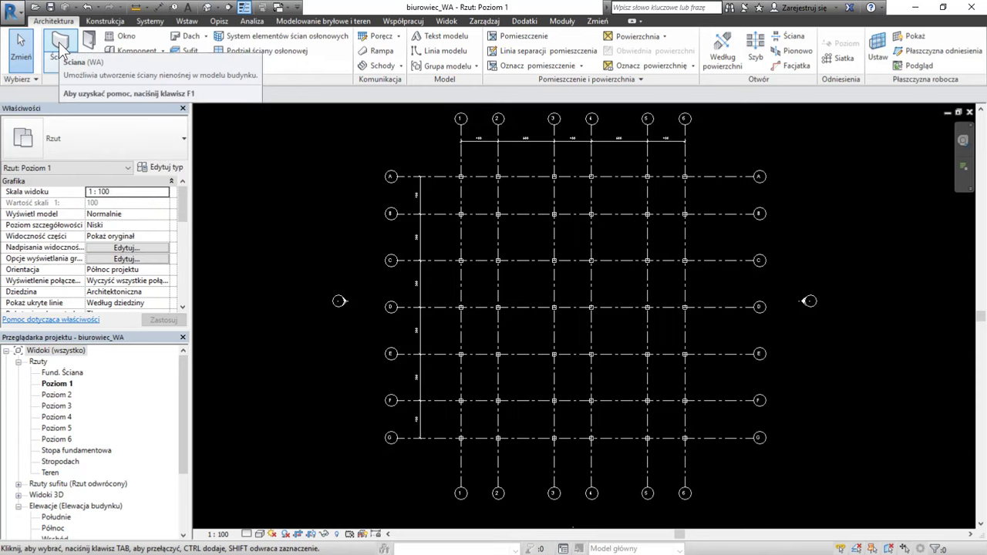
pyautogui.click(61, 47)
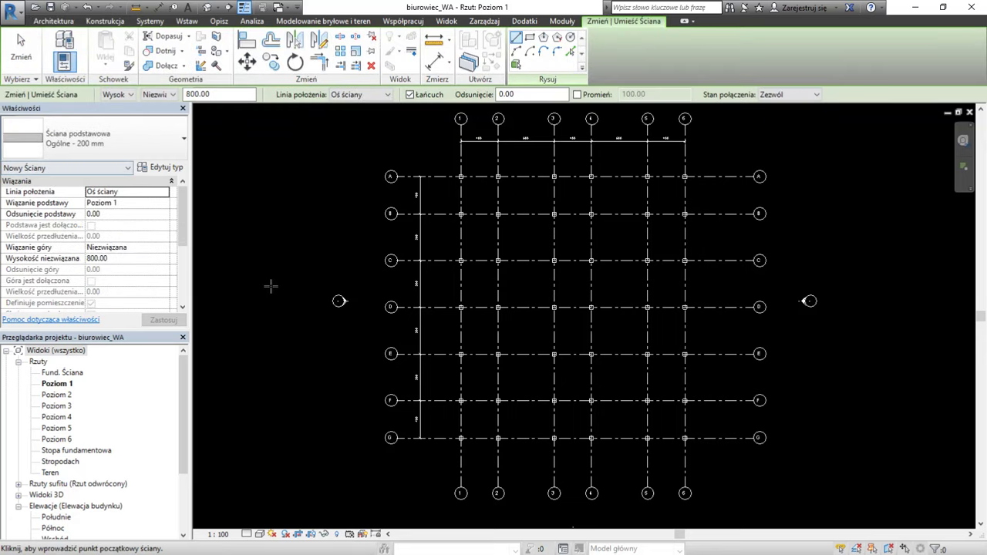
pyautogui.scroll(2, 678, 231)
pyautogui.scroll(1, 687, 204)
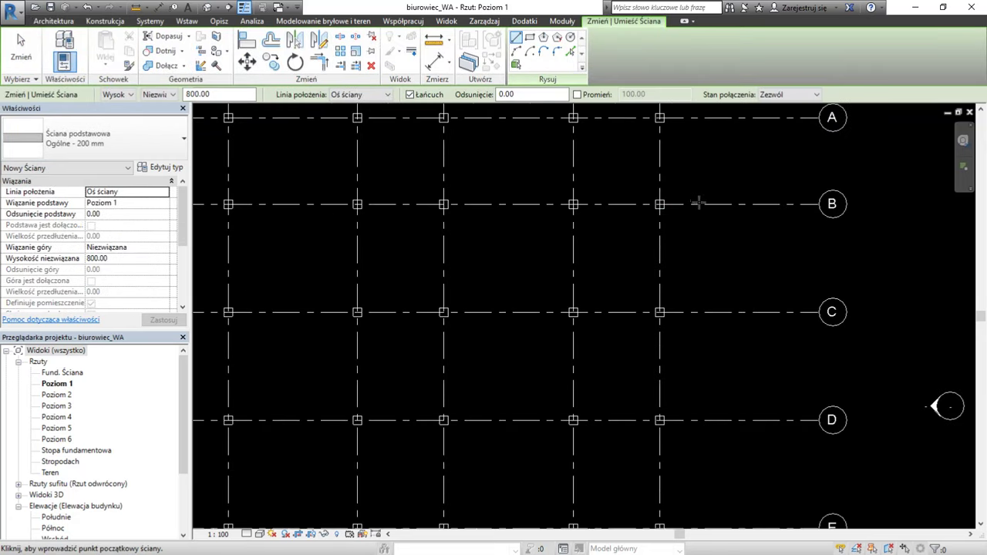
pyautogui.click(397, 261)
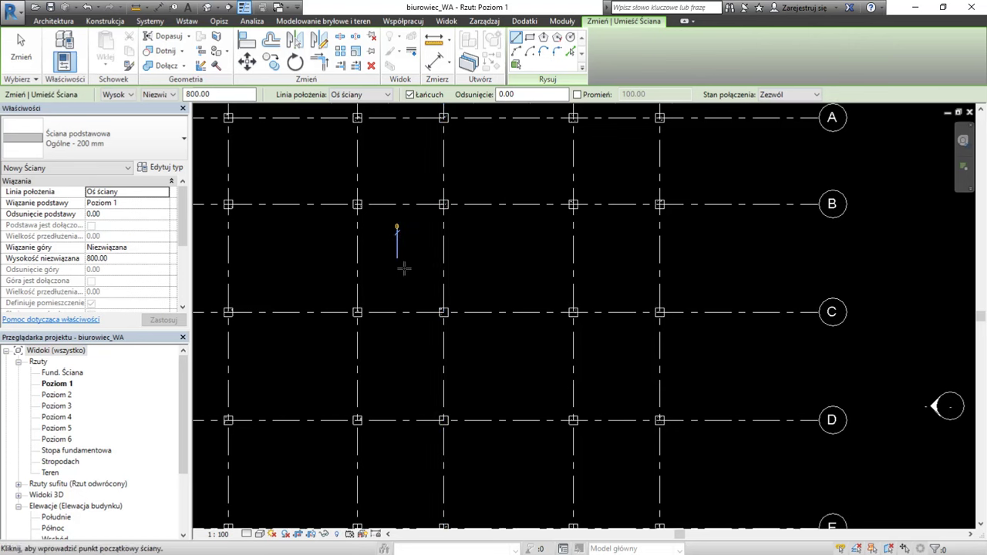
pyautogui.click(668, 262)
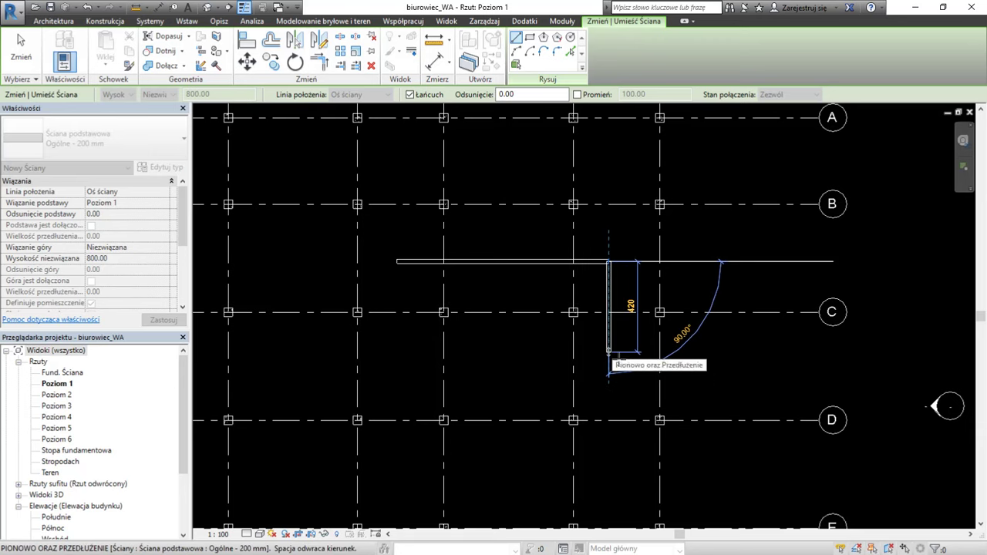
pyautogui.click(608, 454)
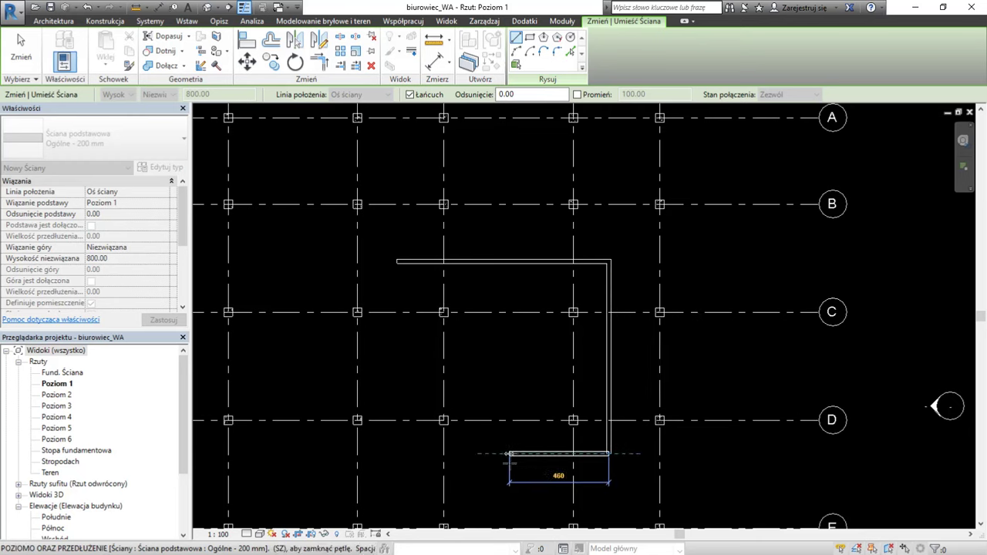
pyautogui.click(496, 453)
pyautogui.click(495, 366)
pyautogui.click(397, 364)
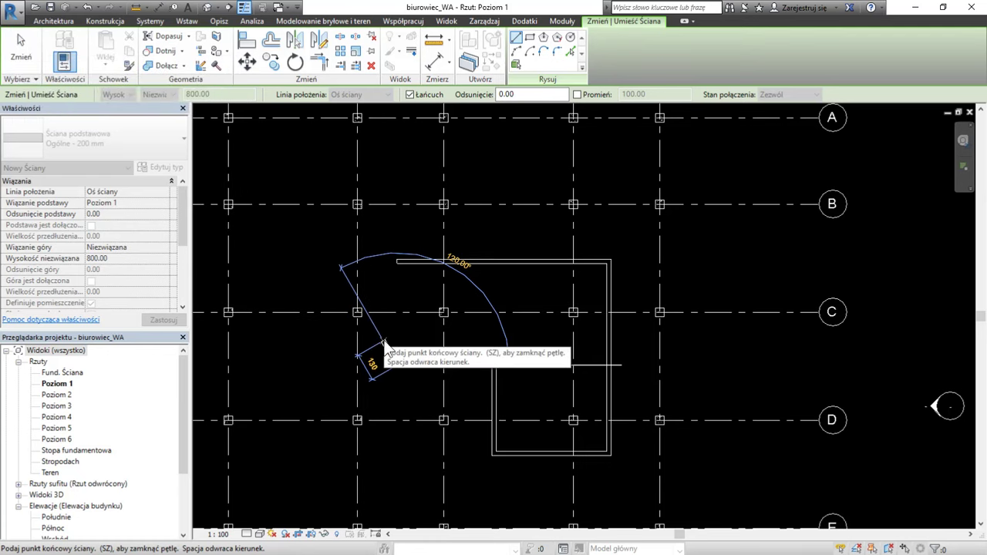
pyautogui.press('Escape')
pyautogui.press('Escape')
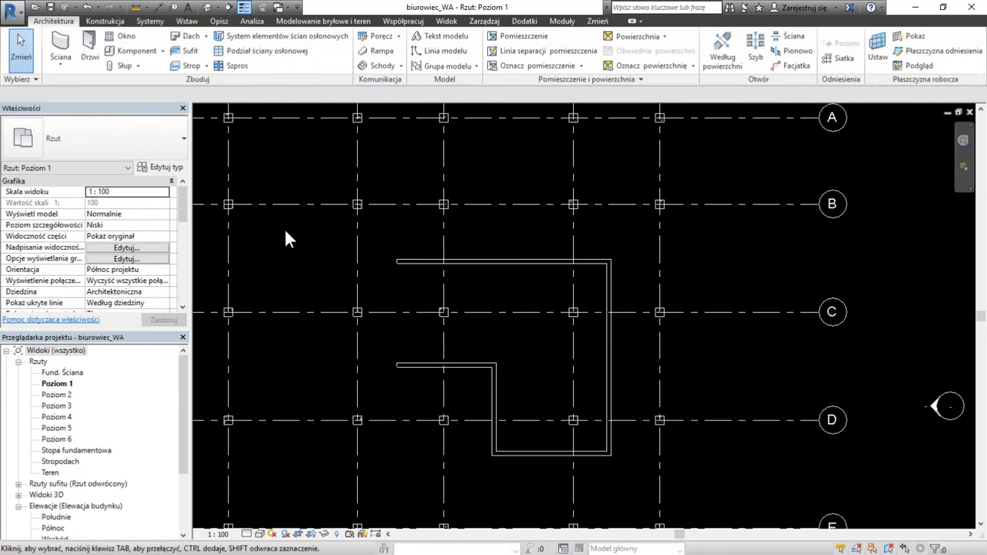
# Start the Wall tool and choose the CW 102-85-215p basic wall type from the Type Selector
pyautogui.click(60, 57)
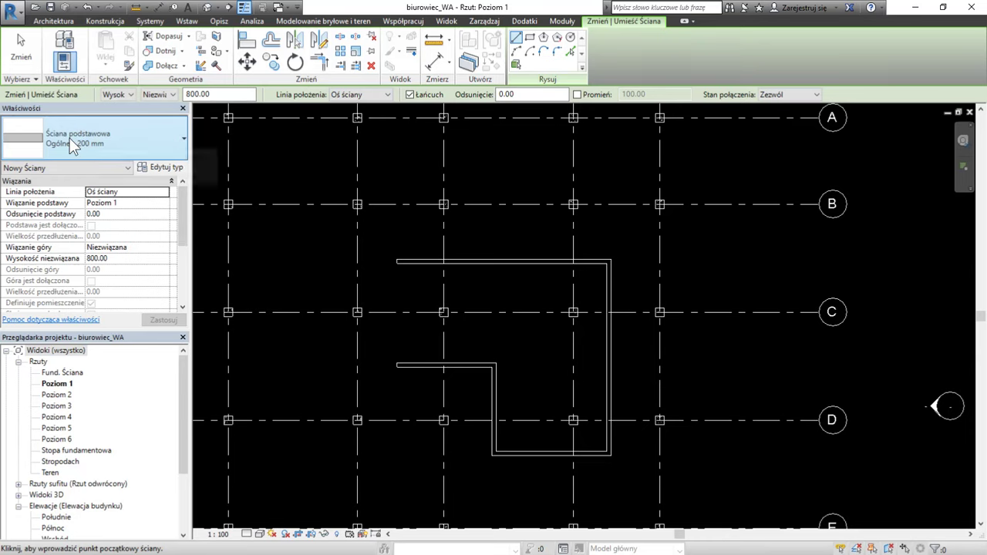
pyautogui.click(184, 144)
pyautogui.scroll(1, 117, 316)
pyautogui.scroll(4, 124, 314)
pyautogui.scroll(3, 127, 313)
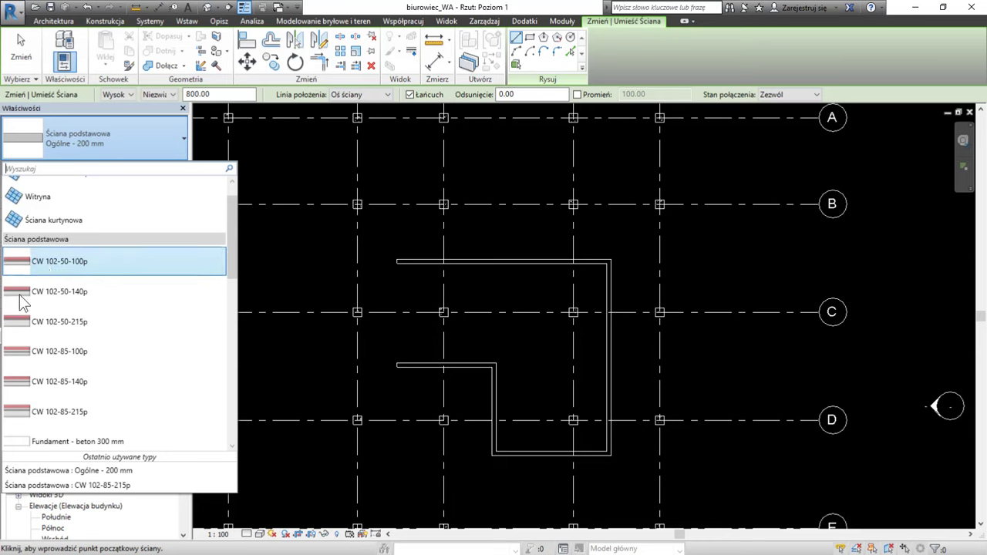
pyautogui.scroll(-3, 151, 306)
pyautogui.scroll(-3, 158, 293)
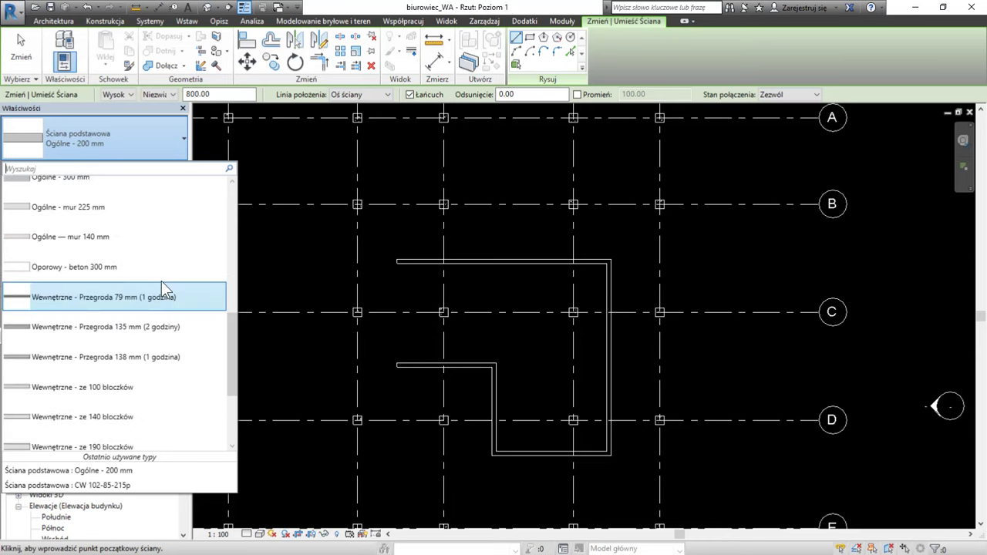
pyautogui.scroll(3, 159, 287)
pyautogui.scroll(-3, 166, 273)
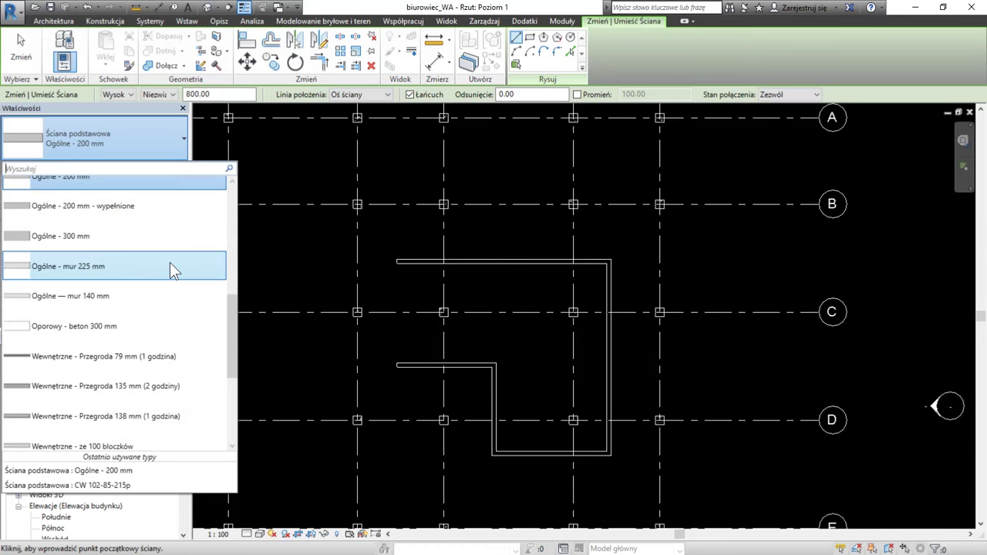
pyautogui.scroll(-4, 170, 264)
pyautogui.scroll(-3, 91, 372)
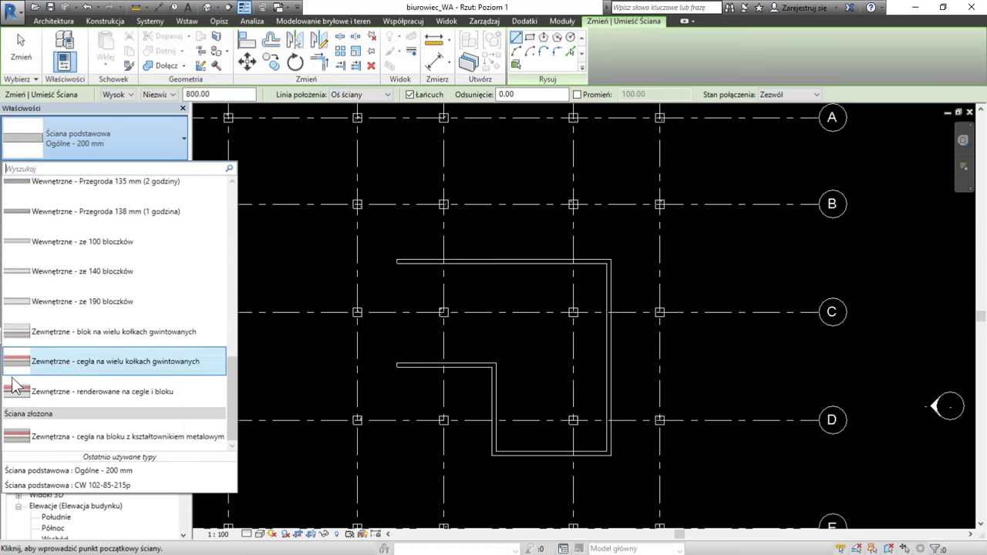
pyautogui.scroll(6, 146, 363)
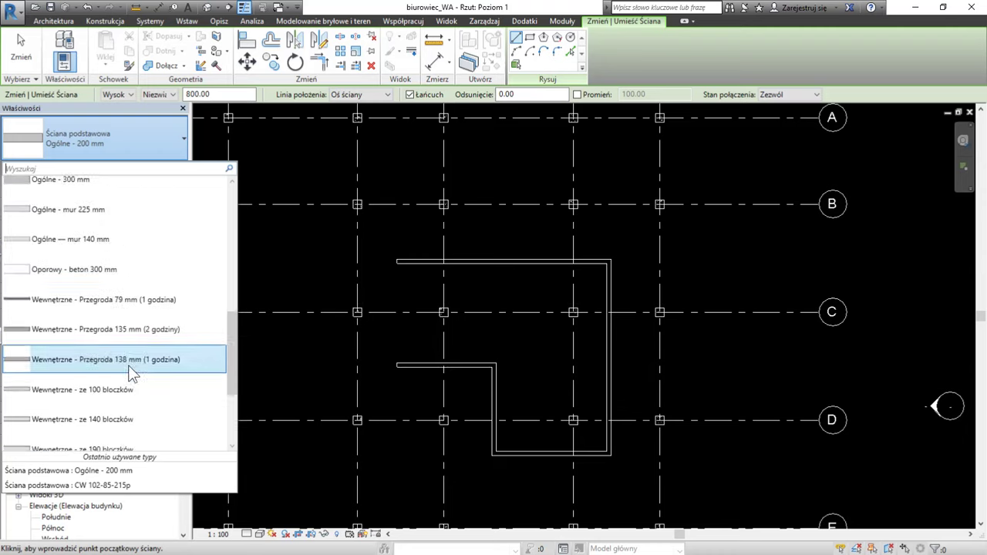
pyautogui.scroll(3, 135, 374)
pyautogui.scroll(3, 135, 380)
pyautogui.scroll(4, 116, 374)
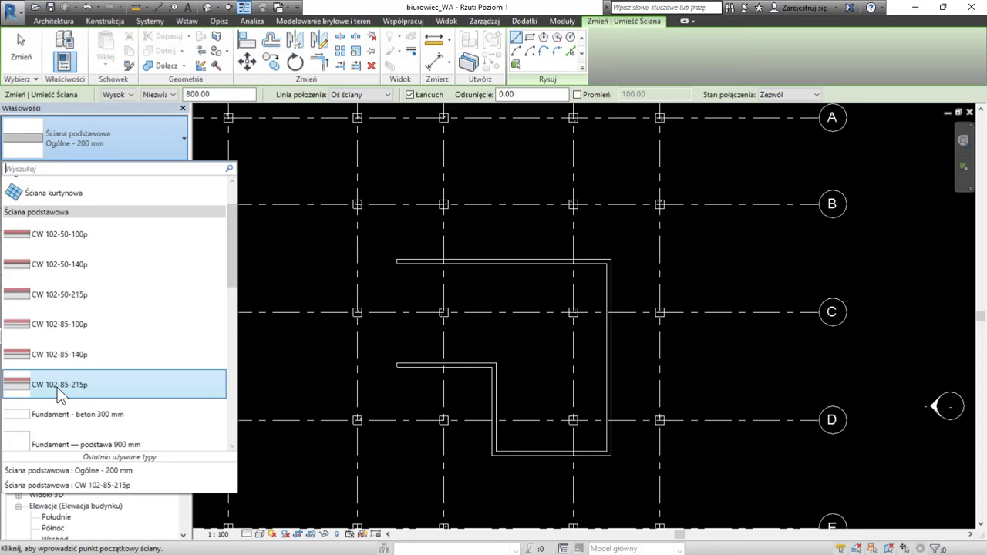
pyautogui.click(59, 385)
pyautogui.scroll(-1, 501, 374)
pyautogui.scroll(1, 450, 394)
pyautogui.scroll(-1, 449, 404)
pyautogui.scroll(2, 463, 231)
# Place a CW 102-85-215p wall along grid line A, then exit the wall tool with Zmień
pyautogui.click(373, 214)
pyautogui.click(591, 214)
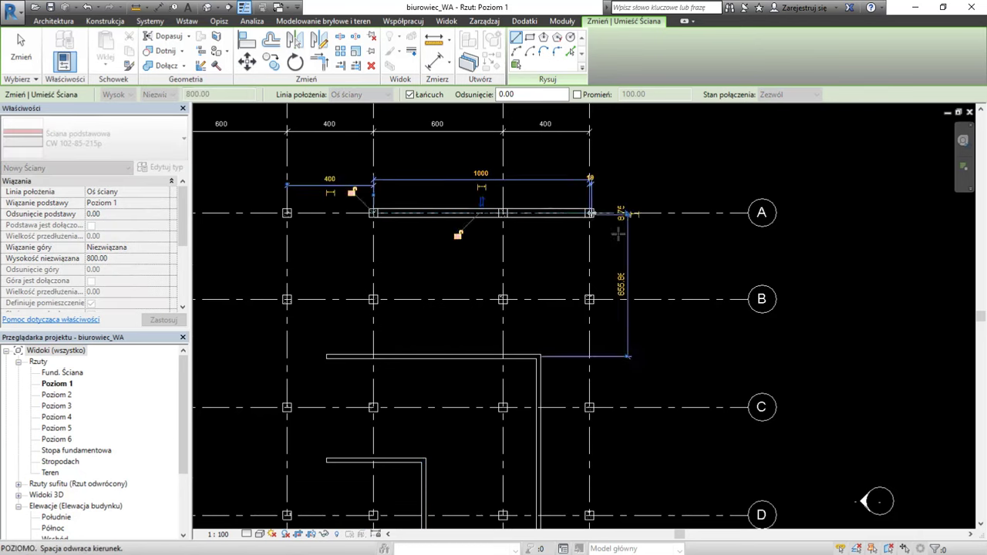
pyautogui.click(21, 48)
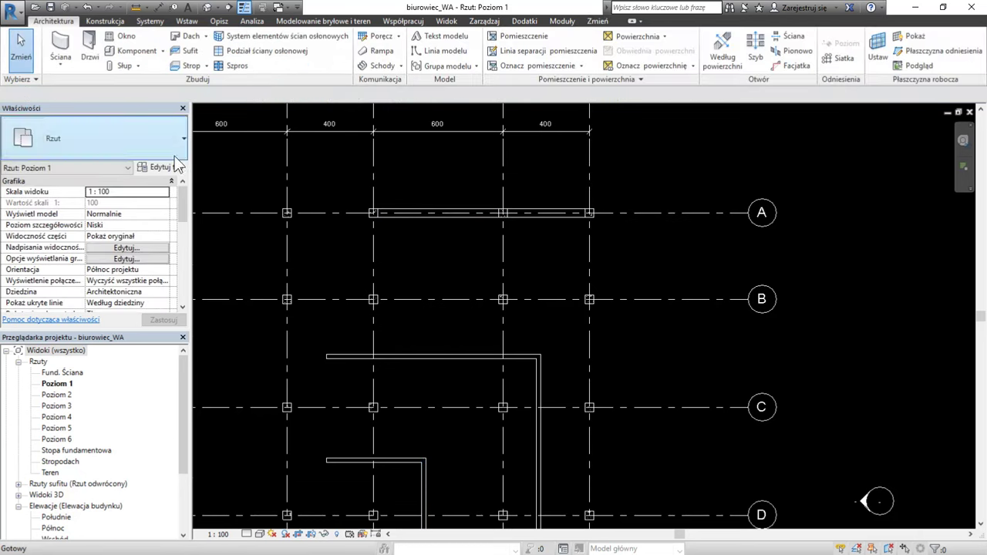
pyautogui.scroll(1, 485, 211)
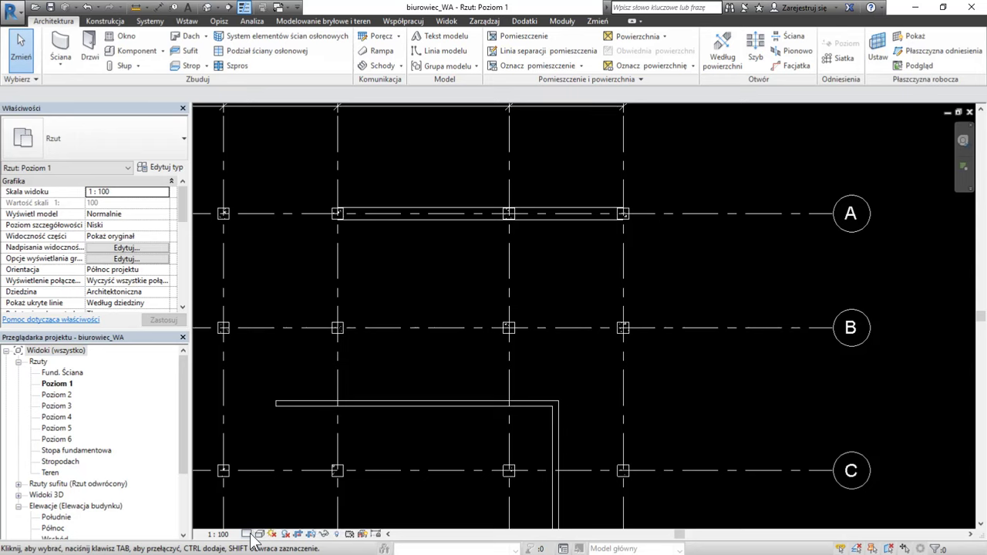
# Compare the Level 1 plan at Medium and High detail levels
pyautogui.click(246, 535)
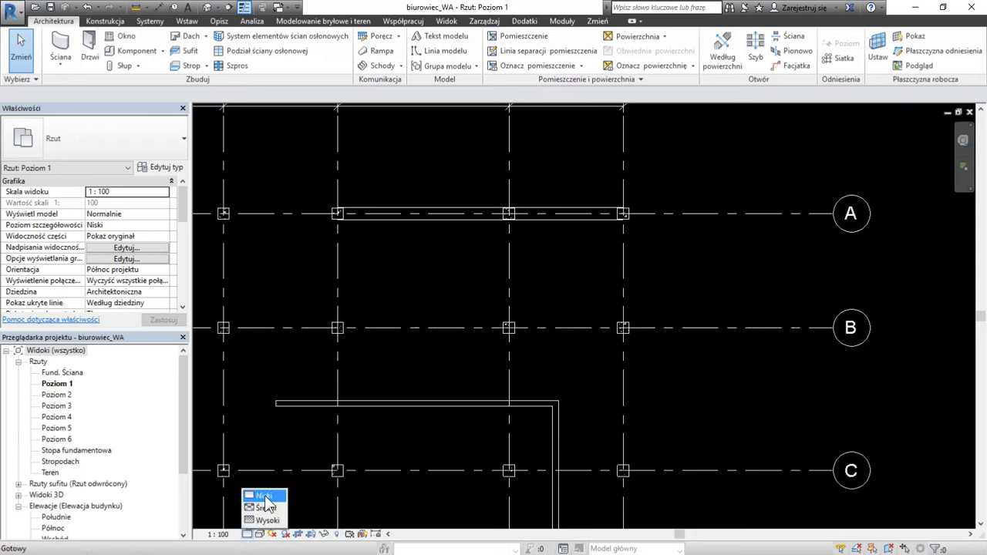
pyautogui.click(266, 509)
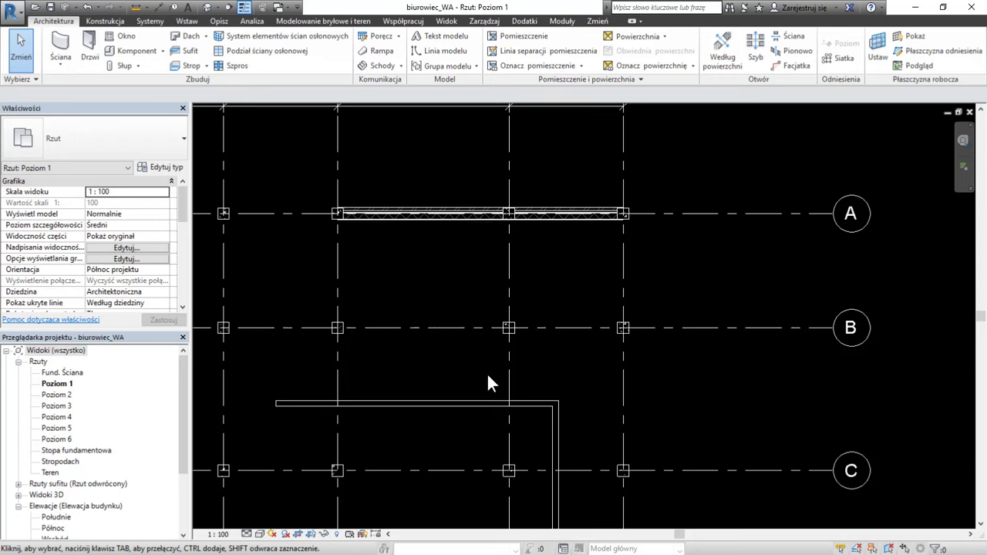
pyautogui.scroll(2, 593, 202)
pyautogui.scroll(1, 594, 202)
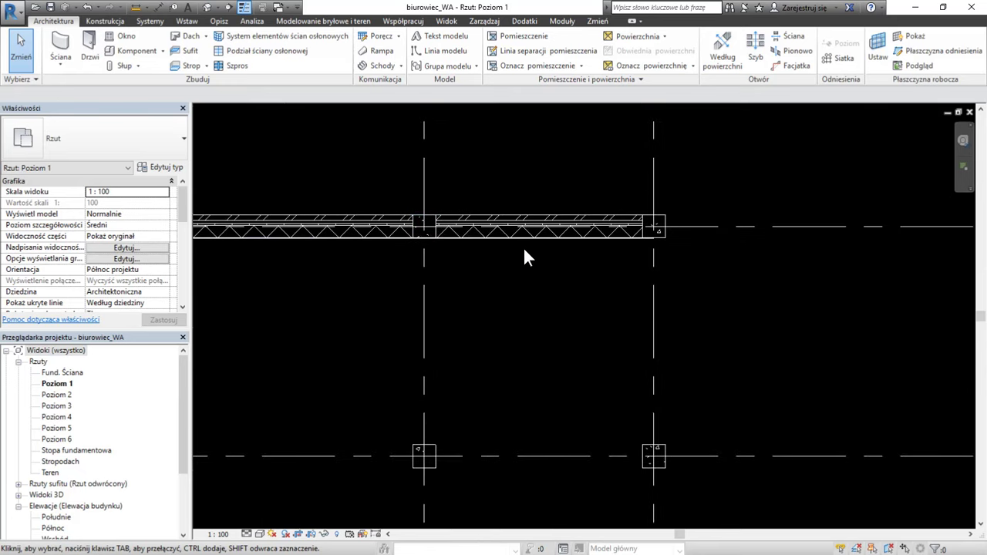
pyautogui.scroll(-1, 577, 183)
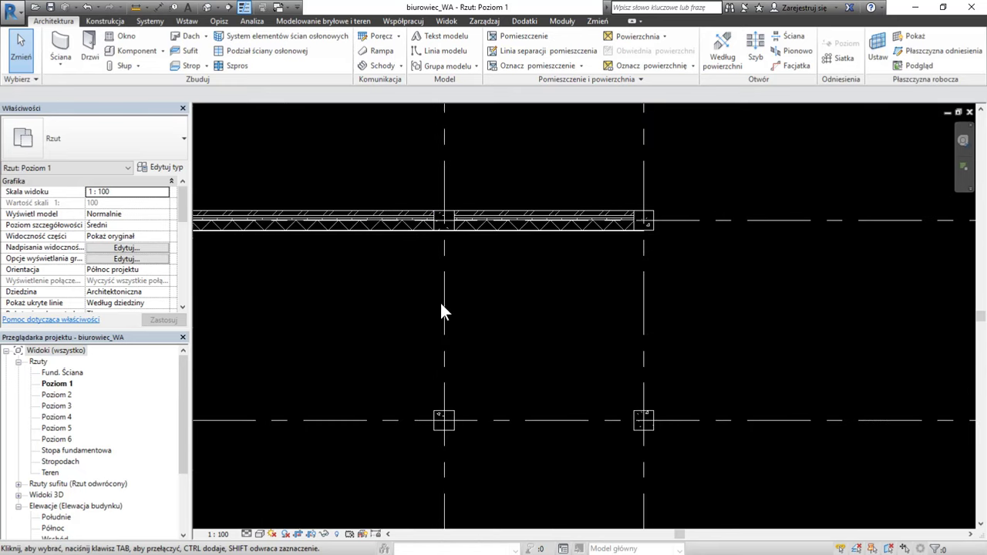
pyautogui.click(248, 535)
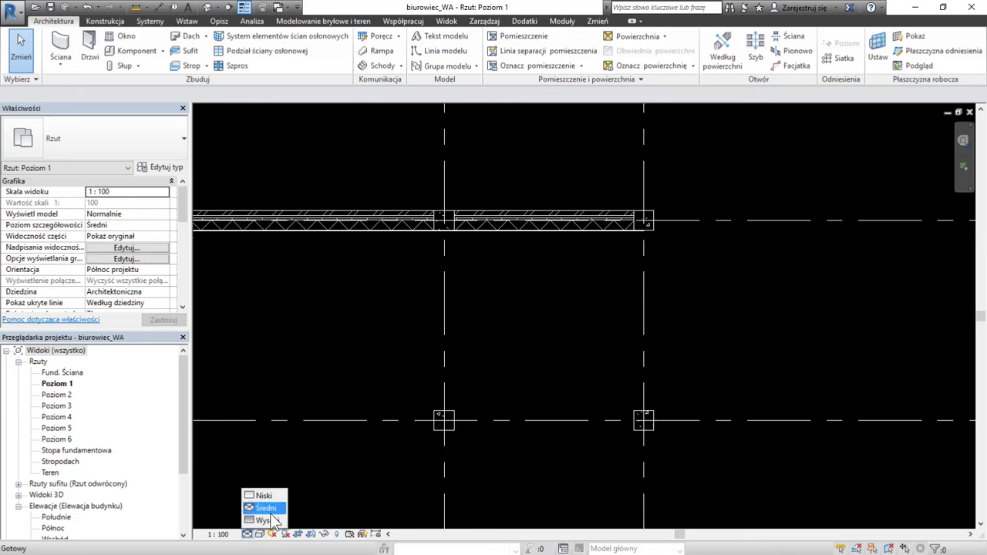
pyautogui.click(266, 520)
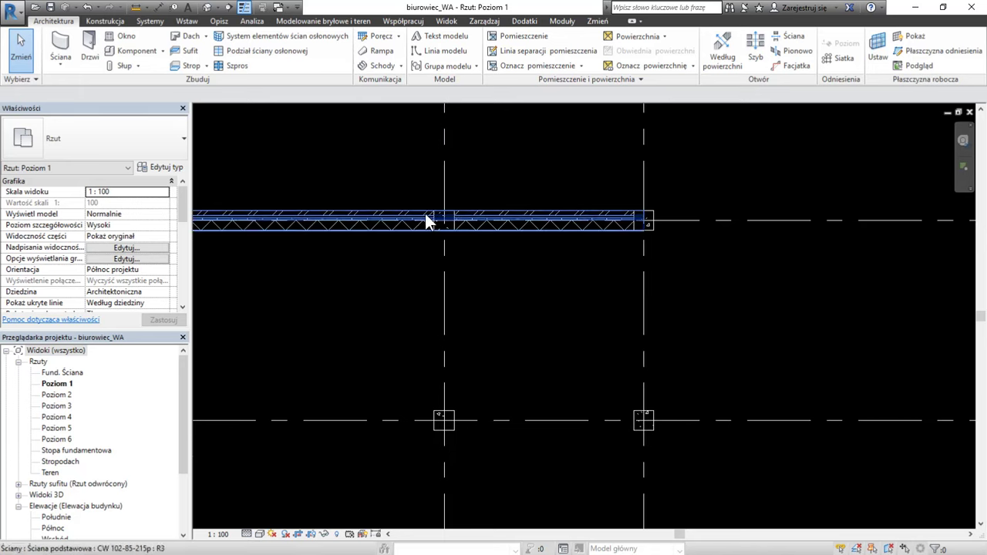
pyautogui.scroll(3, 532, 232)
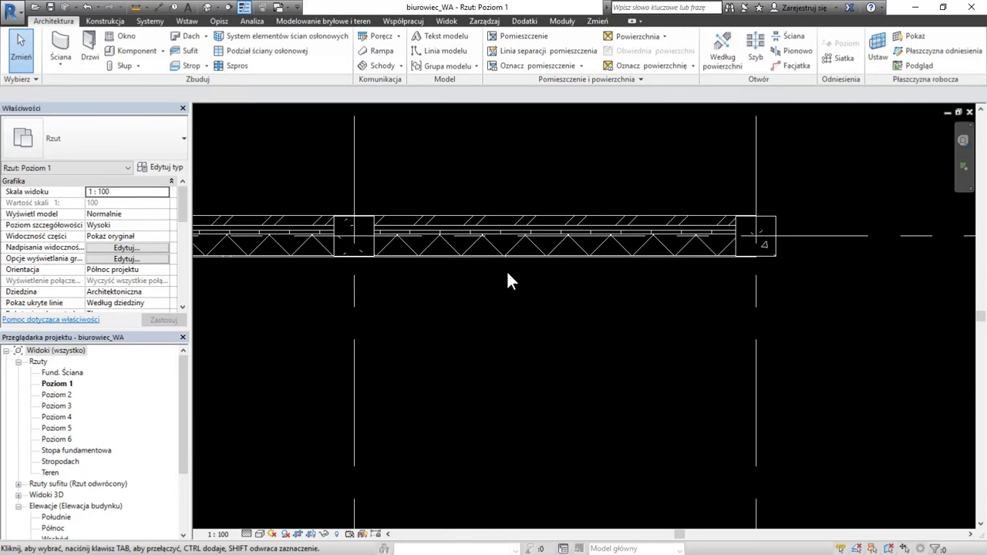
# Set the plan's detail level to Średni (Medium)
pyautogui.click(247, 534)
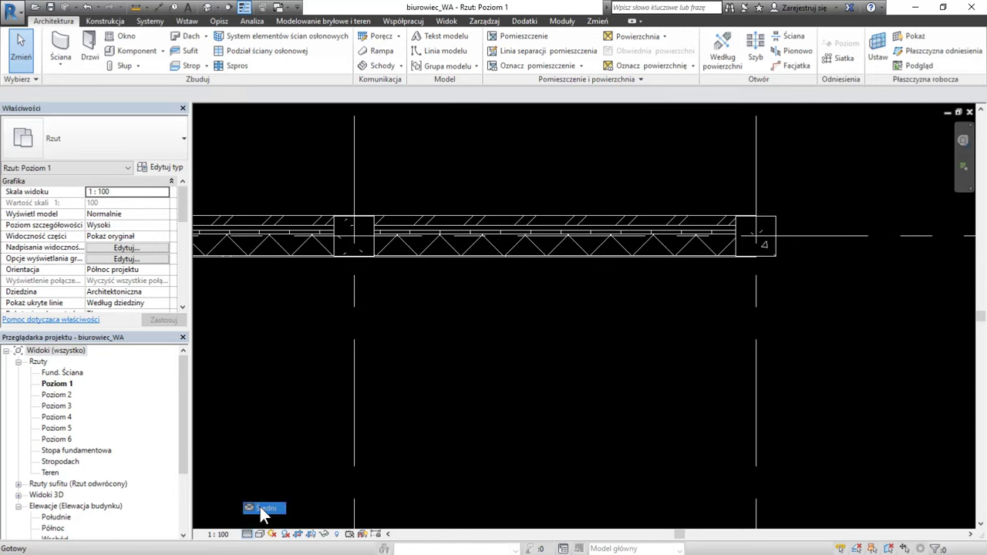
pyautogui.click(262, 509)
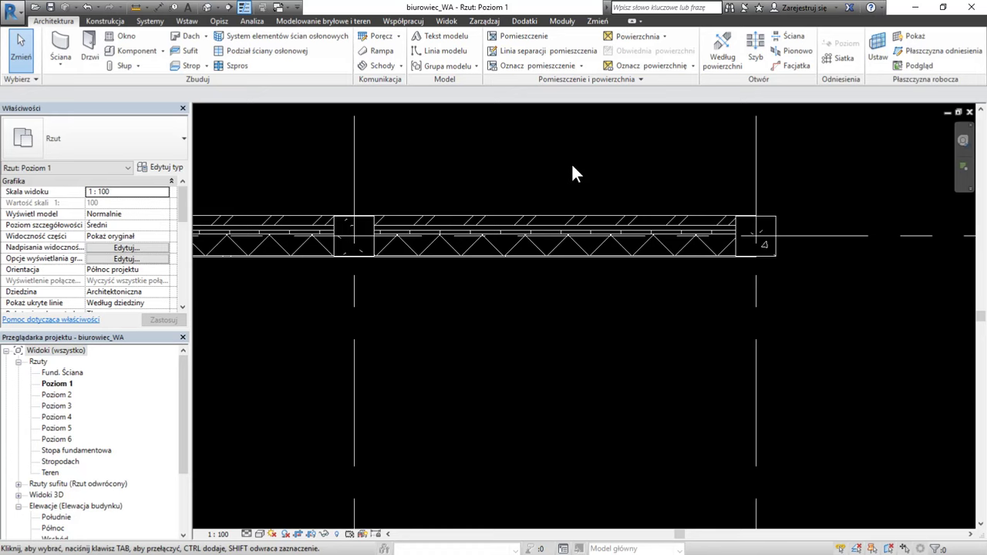
pyautogui.click(247, 533)
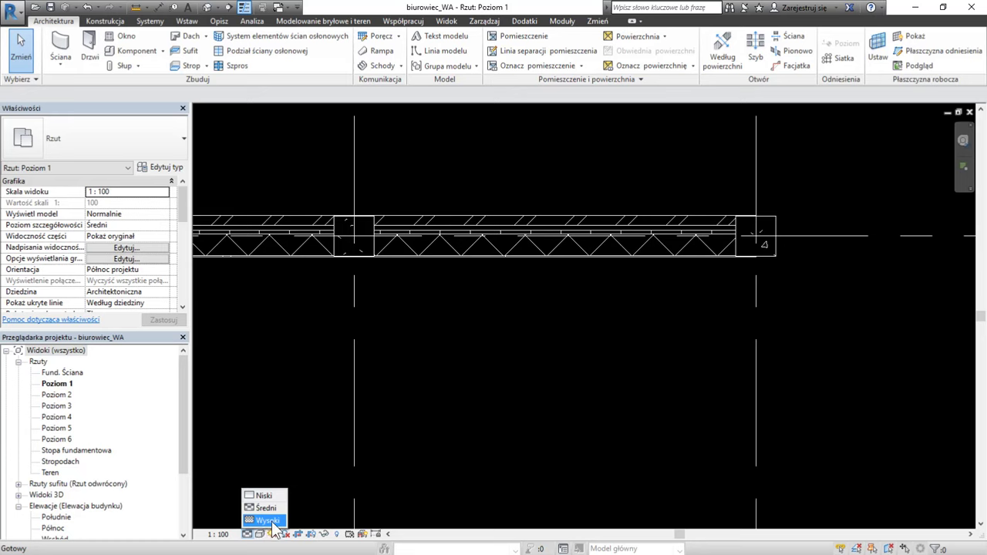
pyautogui.click(503, 337)
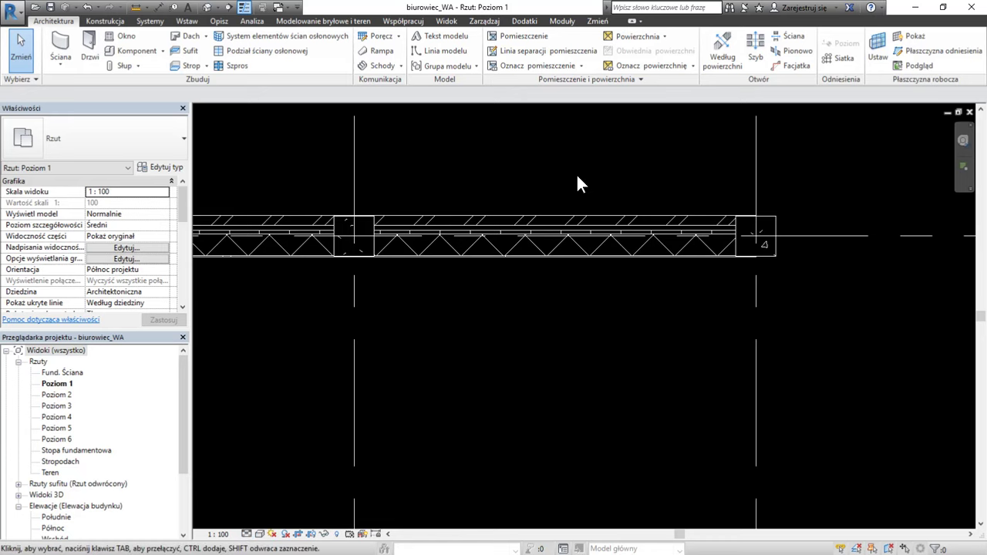
pyautogui.scroll(-1, 552, 160)
pyautogui.scroll(-1, 552, 160)
pyautogui.scroll(-1, 553, 153)
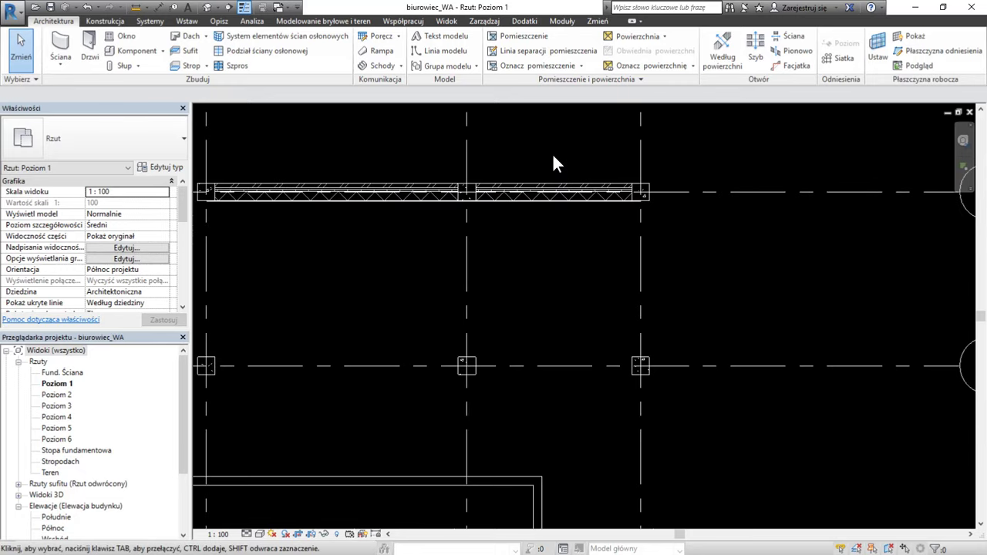
pyautogui.scroll(1, 666, 209)
pyautogui.scroll(-1, 528, 120)
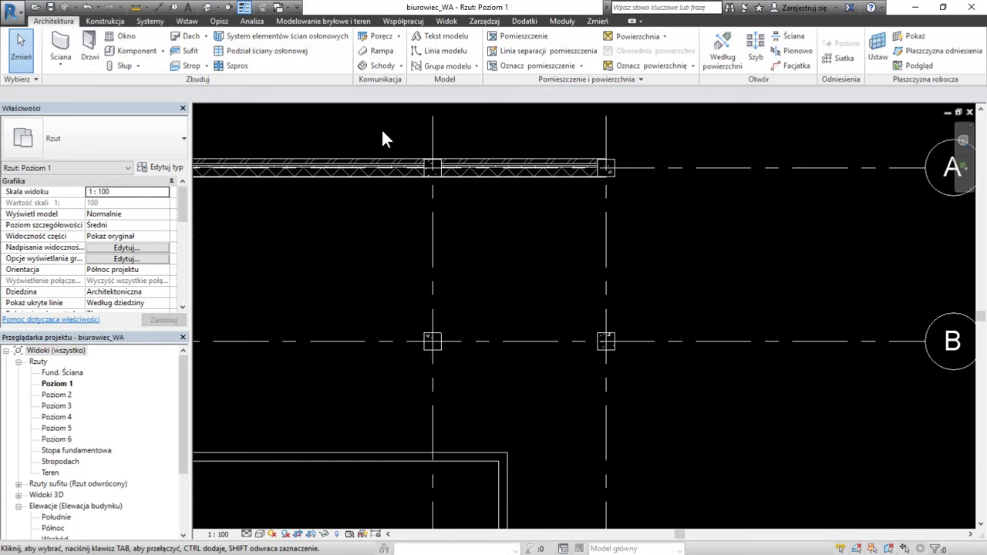
pyautogui.scroll(1, 587, 119)
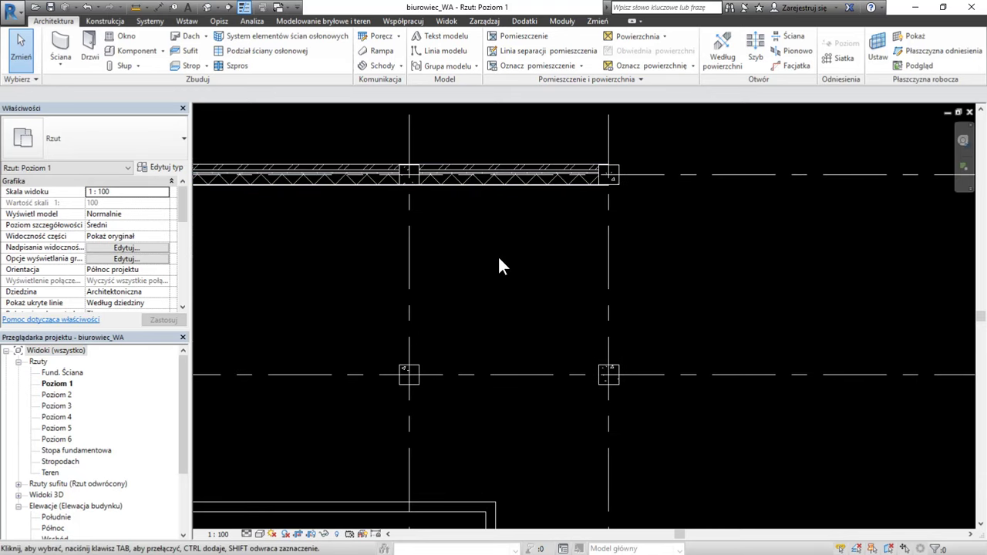
pyautogui.click(60, 46)
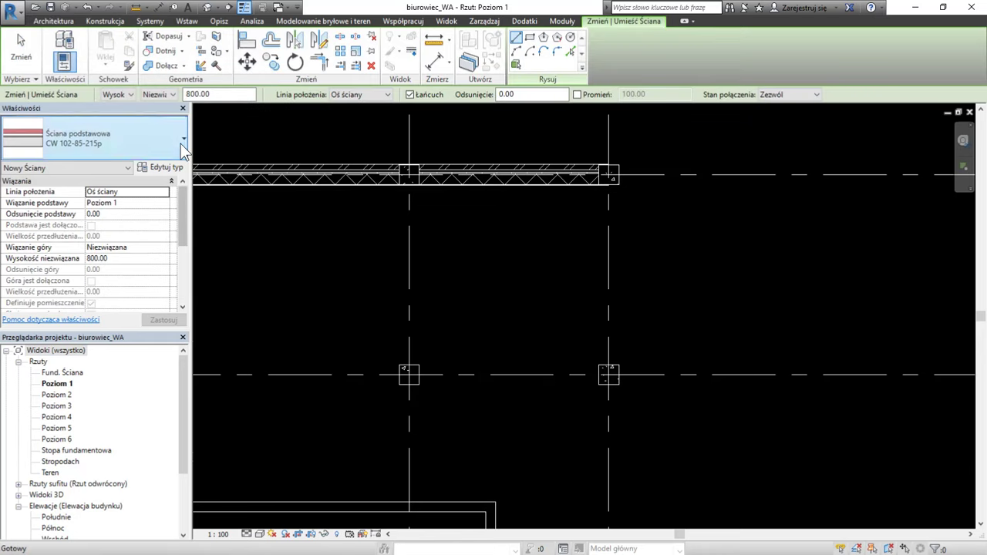
pyautogui.click(183, 143)
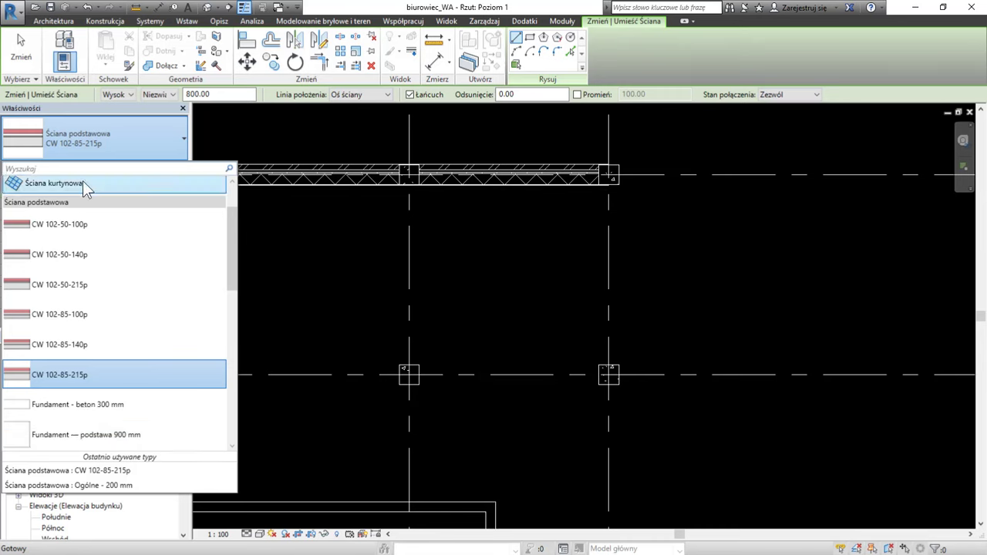
pyautogui.click(531, 269)
pyautogui.press('Escape')
pyautogui.press('Escape')
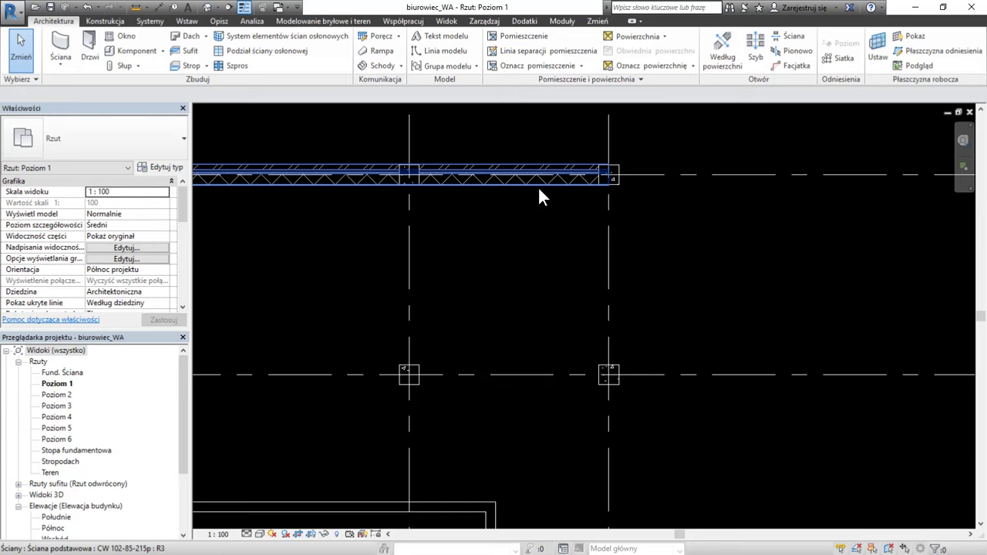
pyautogui.click(539, 185)
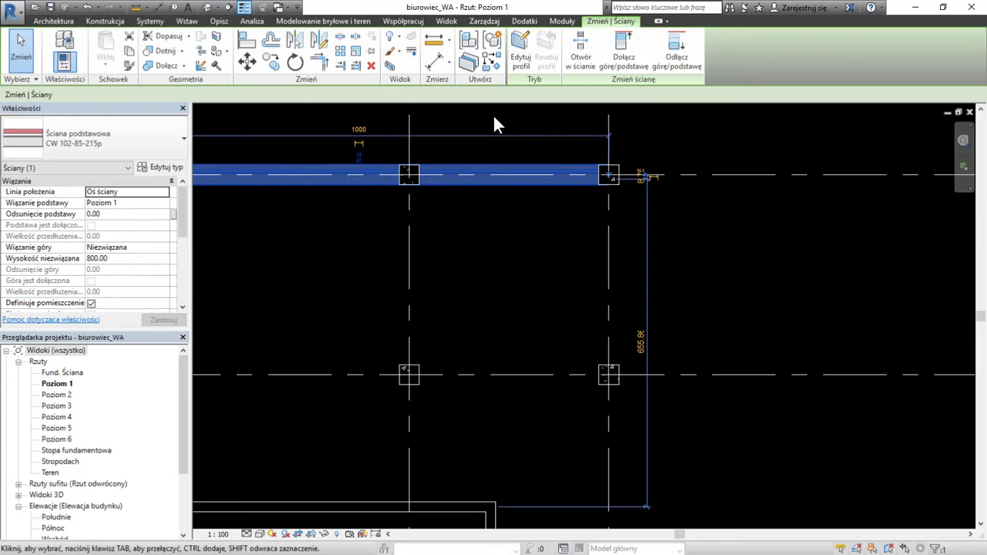
# Create a similar CW 102-85-215p wall from the grid E intersection up to the top corner
pyautogui.click(495, 67)
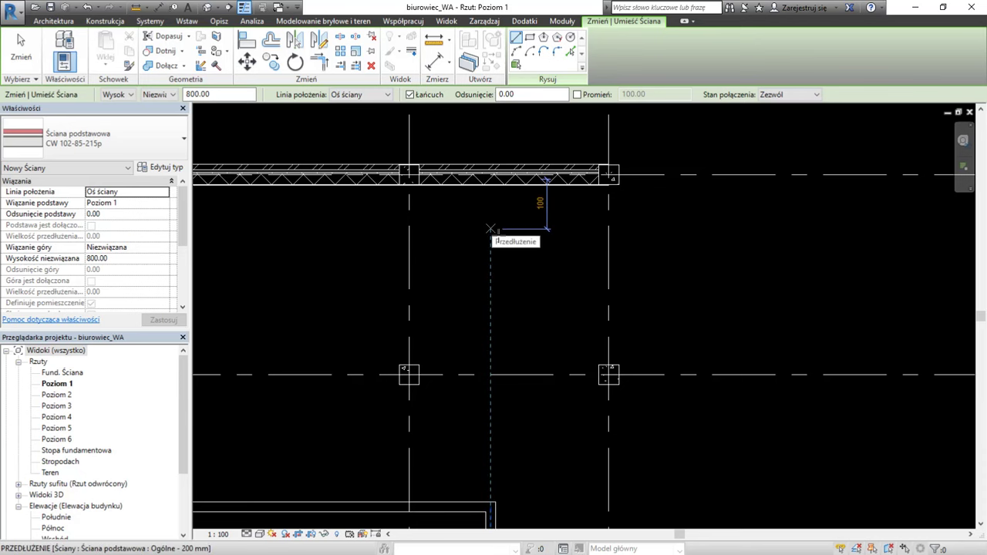
pyautogui.scroll(-3, 659, 155)
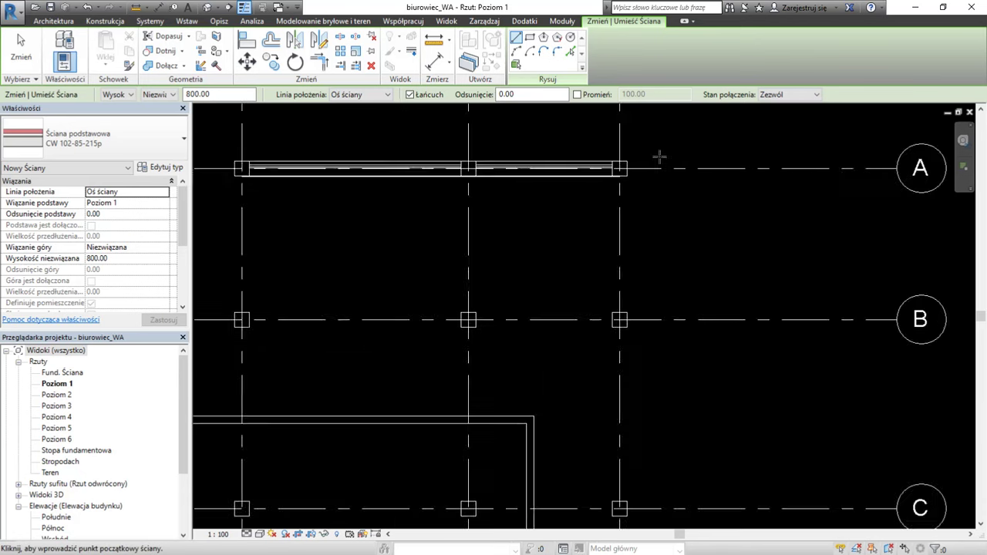
pyautogui.scroll(-2, 660, 156)
pyautogui.scroll(3, 637, 466)
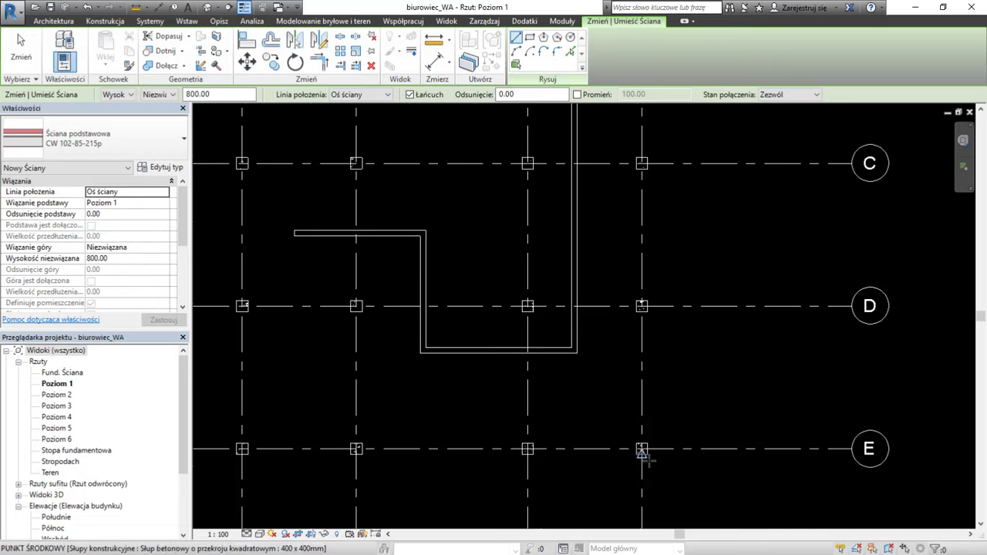
pyautogui.click(641, 454)
pyautogui.scroll(-3, 641, 453)
pyautogui.click(619, 264)
pyautogui.scroll(3, 622, 264)
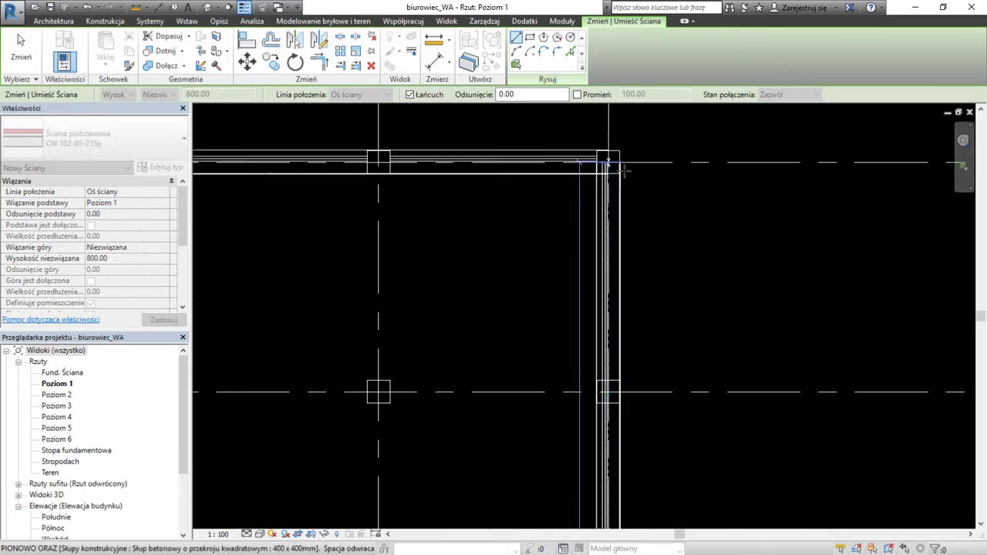
pyautogui.scroll(2, 622, 264)
pyautogui.press('Escape')
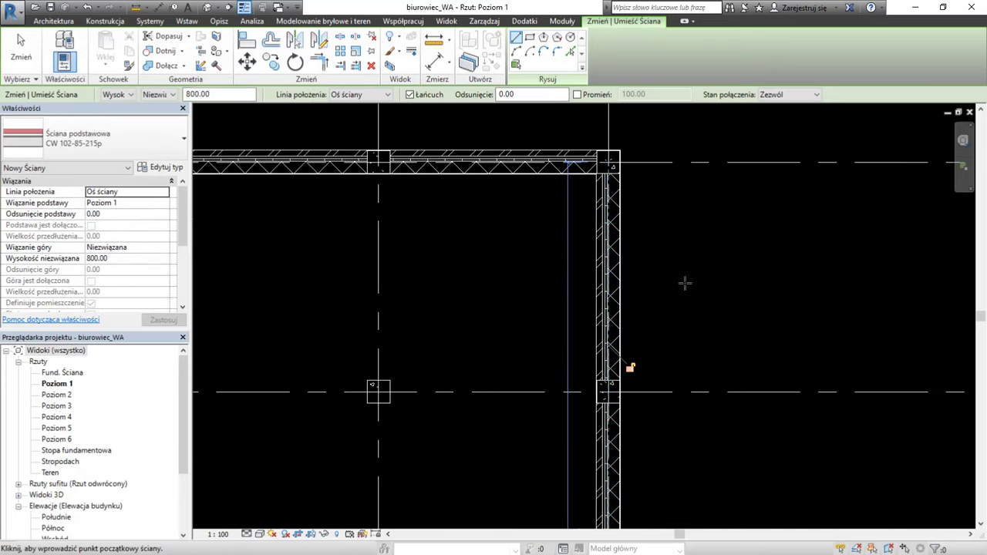
pyautogui.press('Escape')
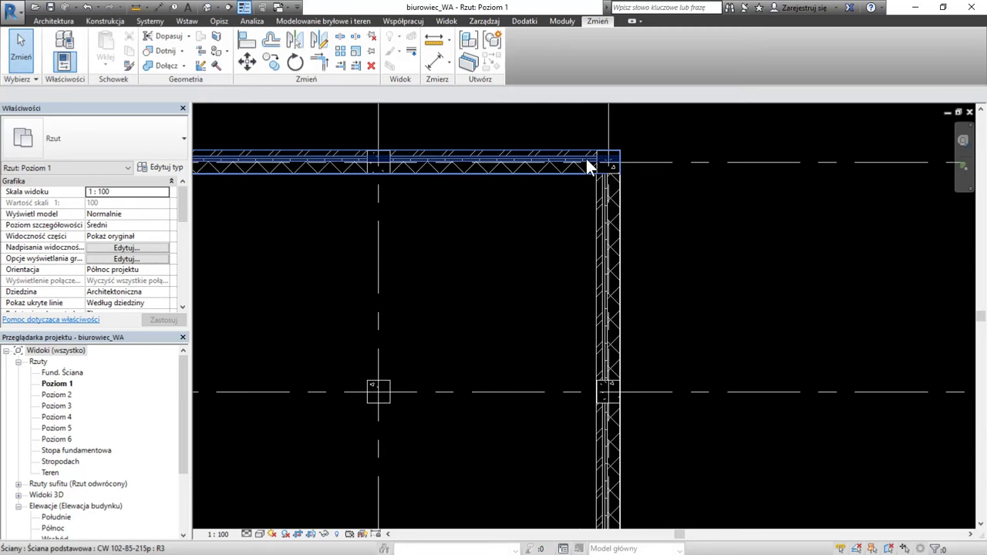
# Flip the right vertical wall's orientation using its flip arrows
pyautogui.scroll(2, 640, 162)
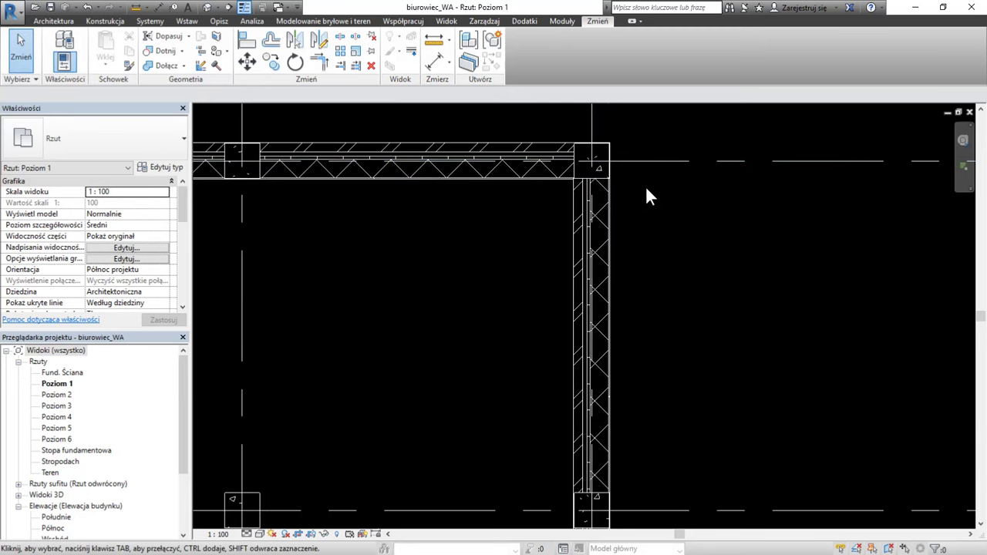
pyautogui.click(425, 176)
pyautogui.click(511, 248)
pyautogui.click(606, 344)
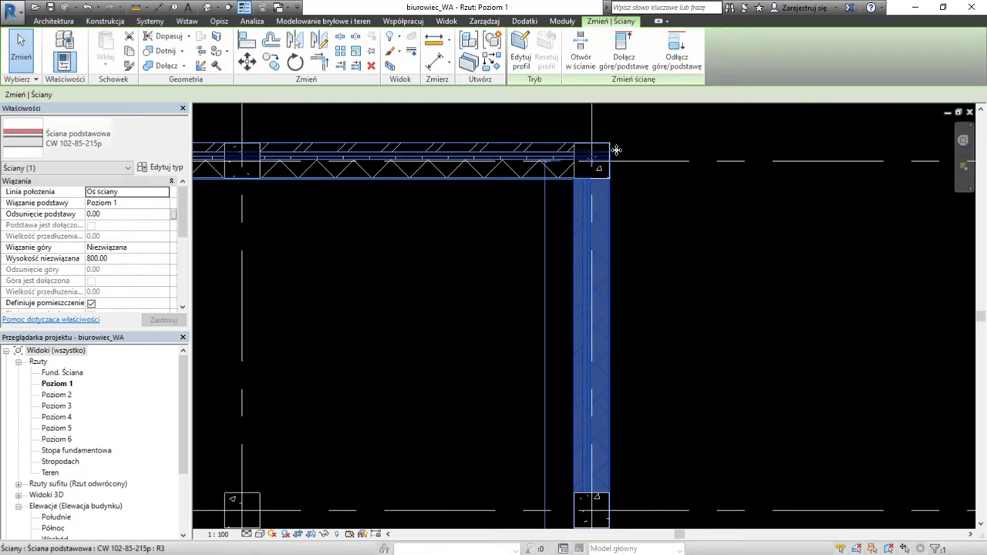
pyautogui.scroll(-3, 566, 133)
pyautogui.scroll(5, 582, 425)
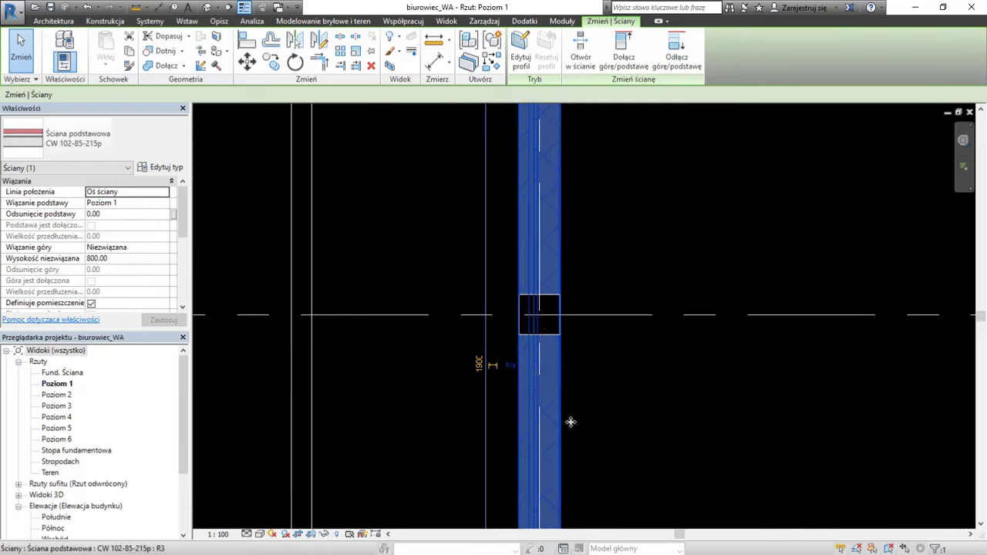
pyautogui.click(508, 366)
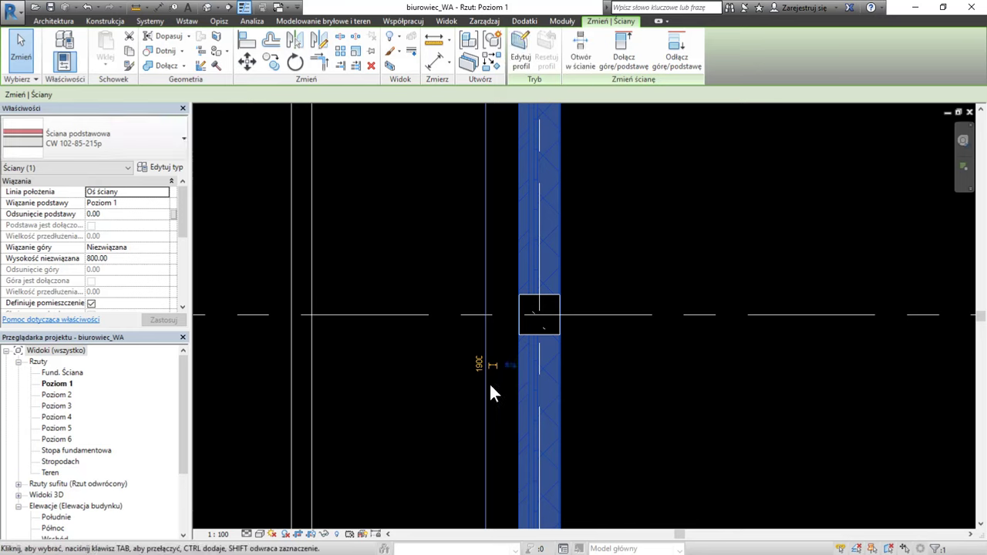
pyautogui.click(510, 364)
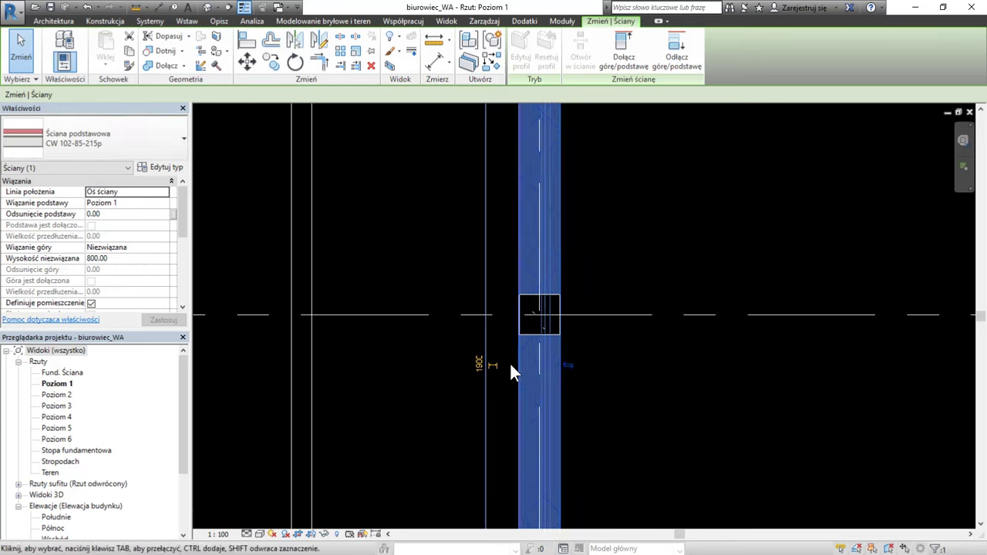
pyautogui.click(645, 430)
# Flip the grid 6 wall with Space so its layers face the opposite side
pyautogui.moveTo(621, 461); pyautogui.dragTo(605, 363, button='middle')
pyautogui.scroll(-1, 604, 326)
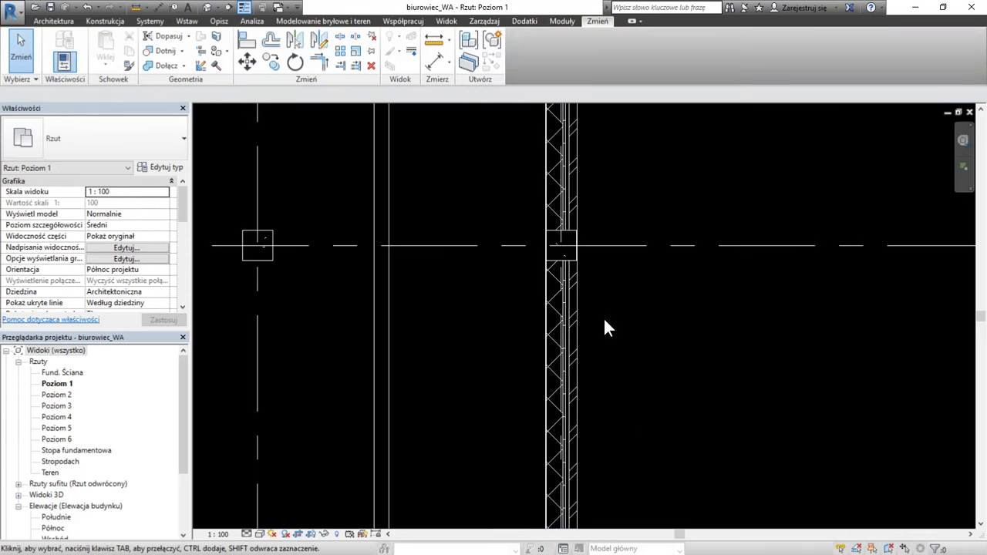
pyautogui.click(580, 322)
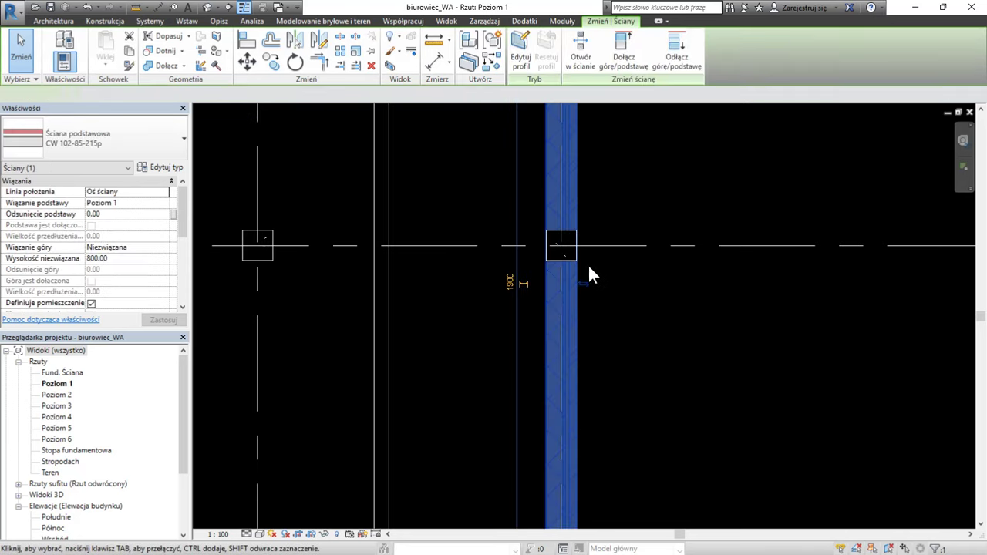
pyautogui.press('space')
pyautogui.click(604, 342)
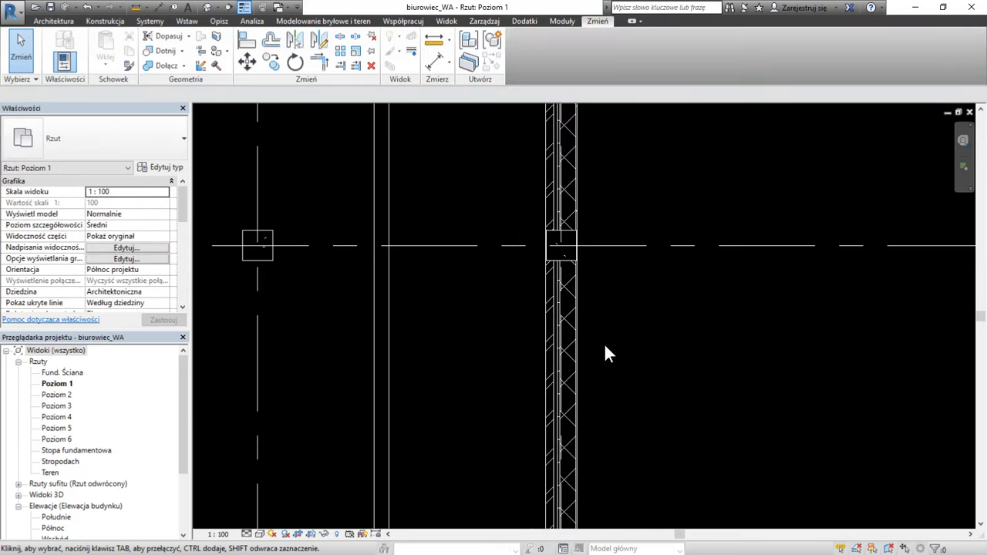
pyautogui.scroll(-3, 555, 197)
pyautogui.scroll(-1, 557, 204)
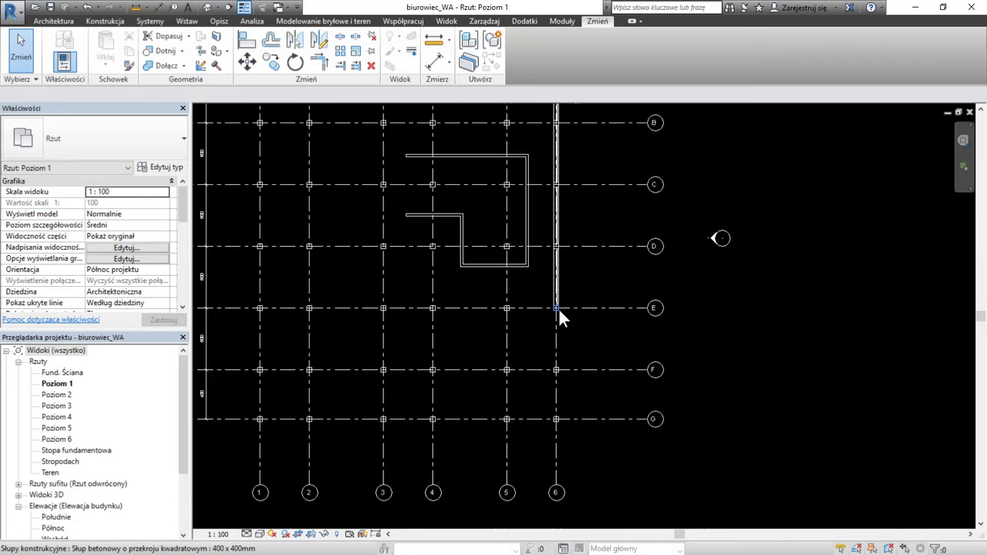
# Drag the grid 6 wall's upper end up to grid A
pyautogui.scroll(2, 562, 416)
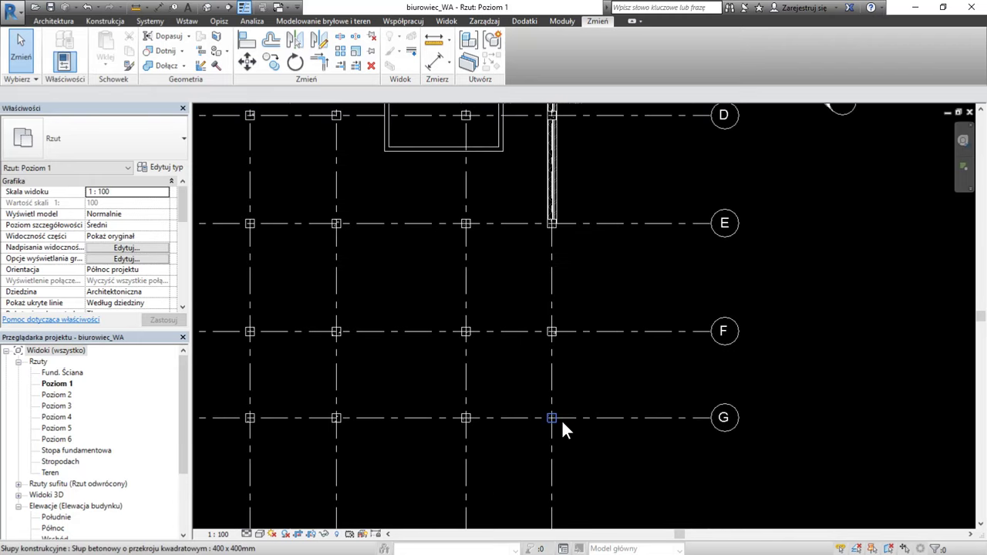
pyautogui.click(553, 185)
pyautogui.scroll(-1, 553, 381)
pyautogui.scroll(1, 550, 337)
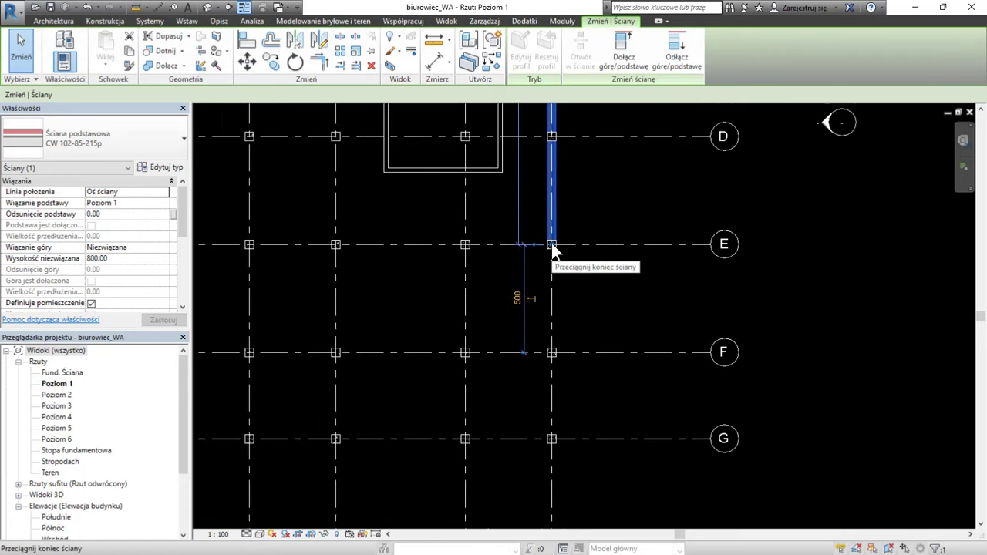
pyautogui.moveTo(551, 244)
pyautogui.mouseDown()
pyautogui.moveTo(565, 423)
pyautogui.moveTo(549, 224)
pyautogui.mouseUp()
pyautogui.scroll(-1, 548, 462)
pyautogui.scroll(-1, 557, 344)
pyautogui.scroll(2, 549, 224)
pyautogui.scroll(2, 549, 225)
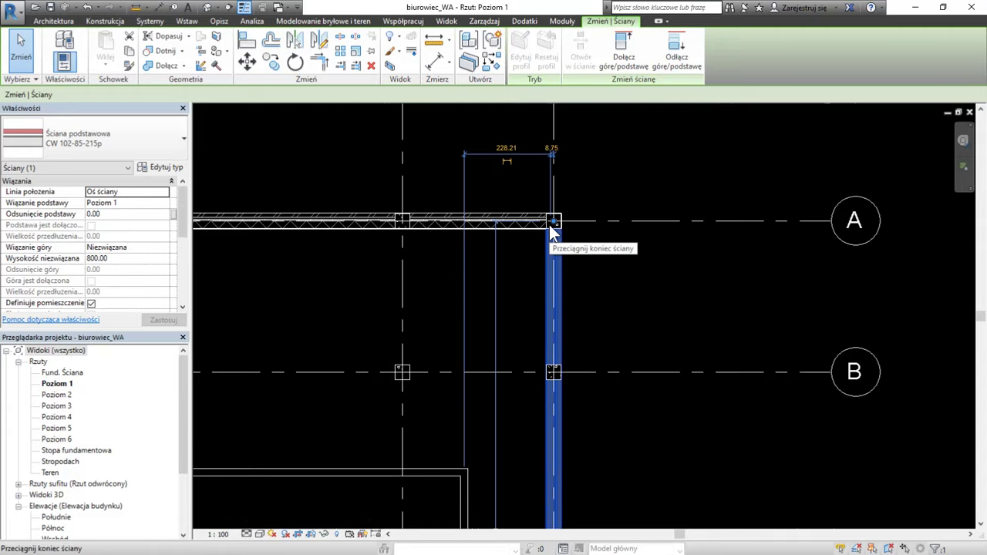
pyautogui.scroll(-2, 592, 235)
# Stretch the same wall's lower end down to grid G and deselect it
pyautogui.moveTo(632, 437); pyautogui.dragTo(617, 232, button='middle')
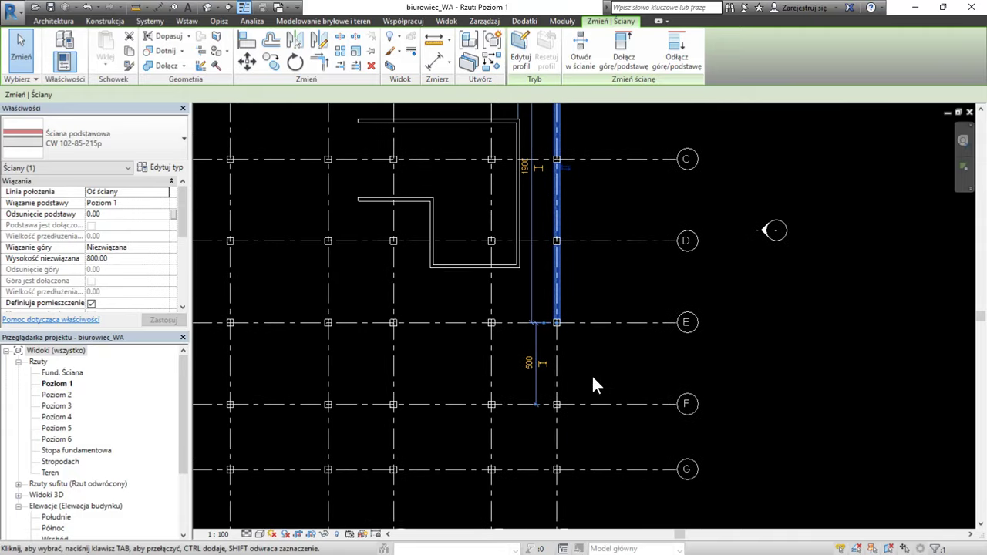
pyautogui.scroll(1, 591, 376)
pyautogui.moveTo(544, 306); pyautogui.dragTo(546, 500)
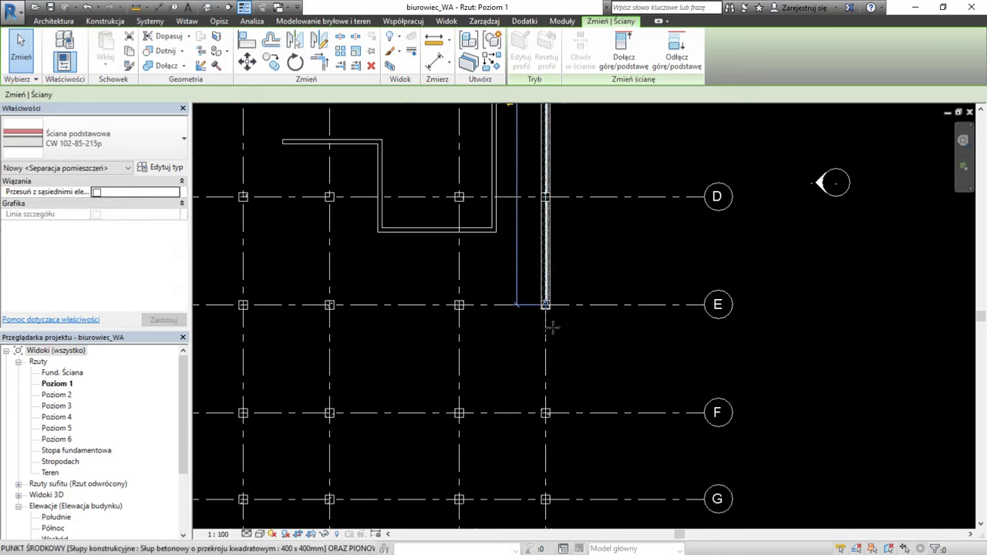
pyautogui.click(593, 475)
pyautogui.moveTo(601, 487); pyautogui.dragTo(640, 318, button='middle')
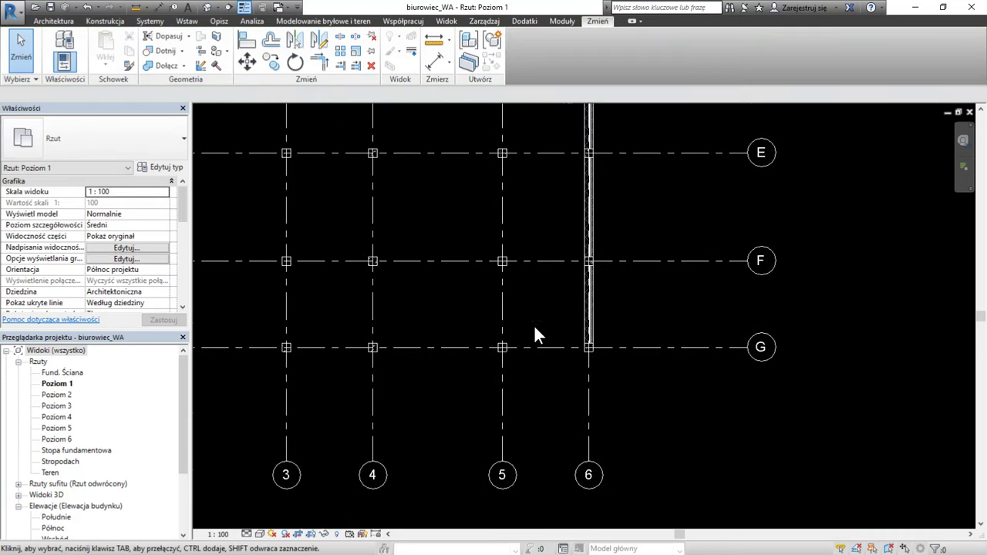
pyautogui.scroll(1, 534, 327)
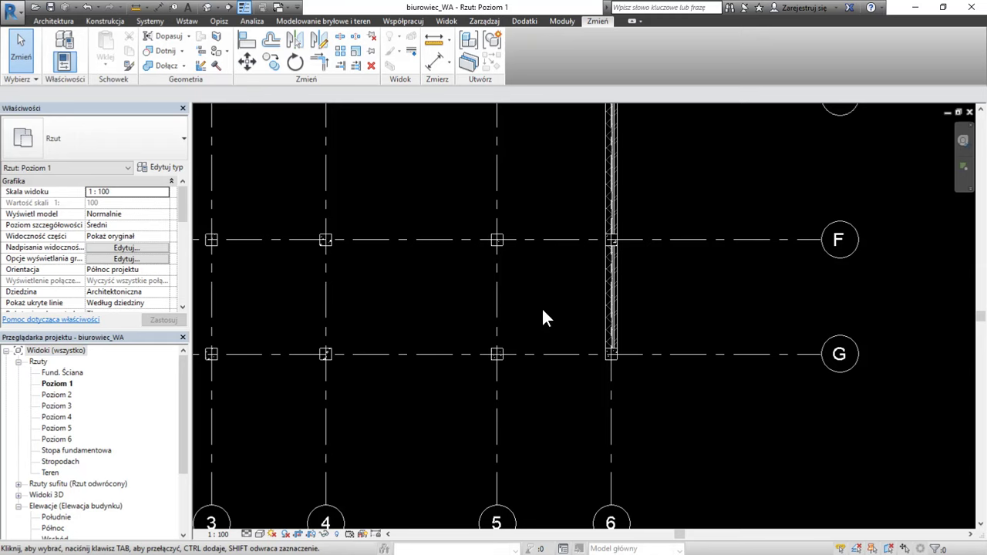
# Draw a CW 102-85-215p wall along grid G from grid 6 to grid 4 using WA
pyautogui.press('w')
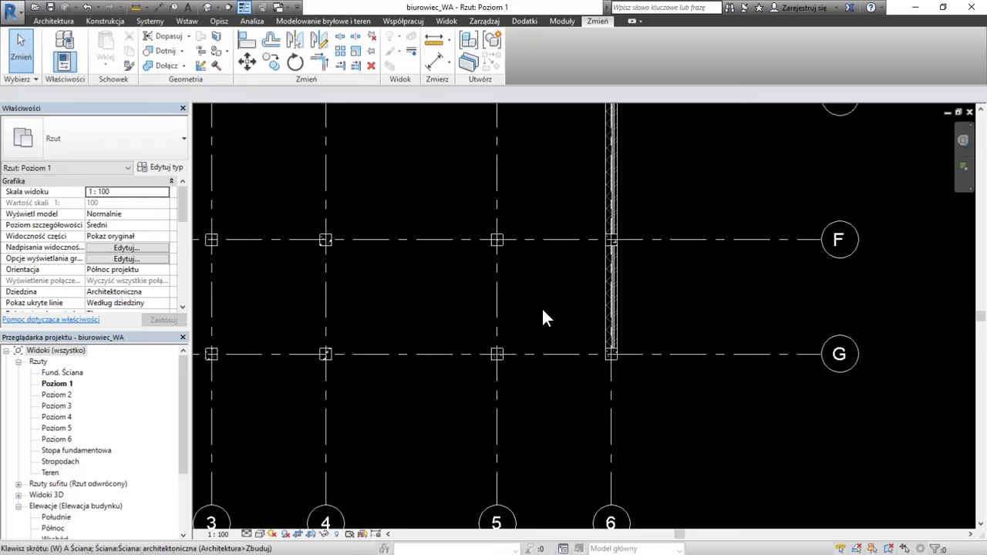
pyautogui.press('a')
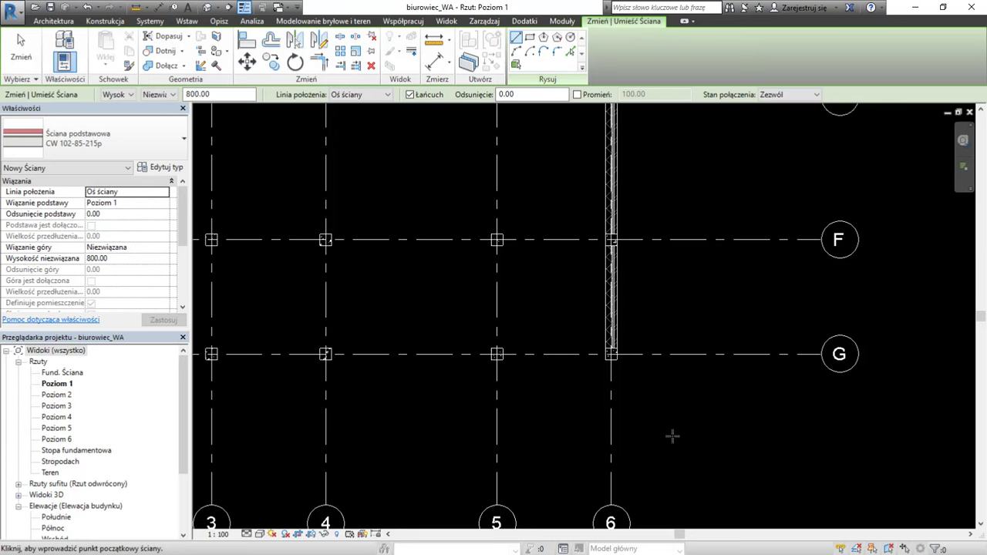
pyautogui.click(613, 359)
pyautogui.scroll(-2, 771, 370)
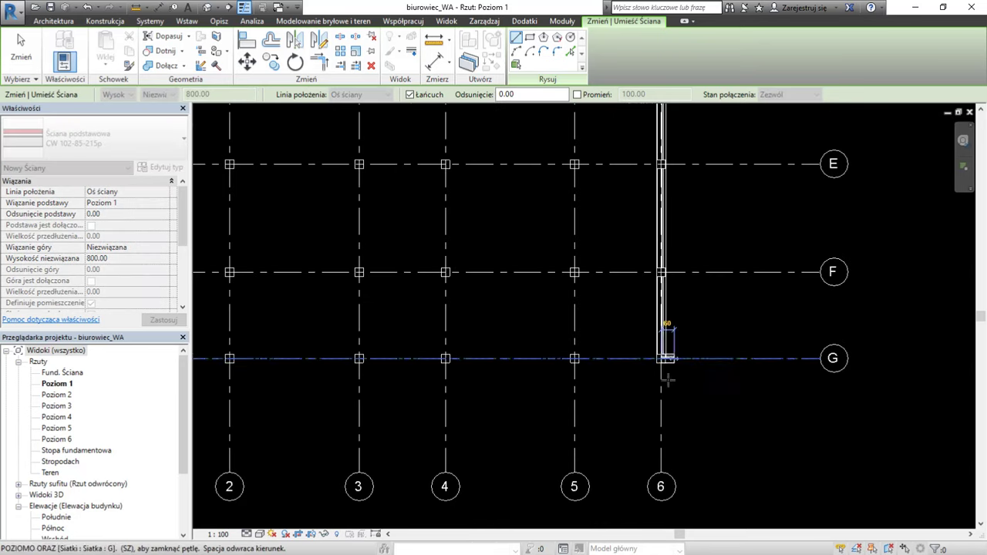
pyautogui.scroll(2, 634, 361)
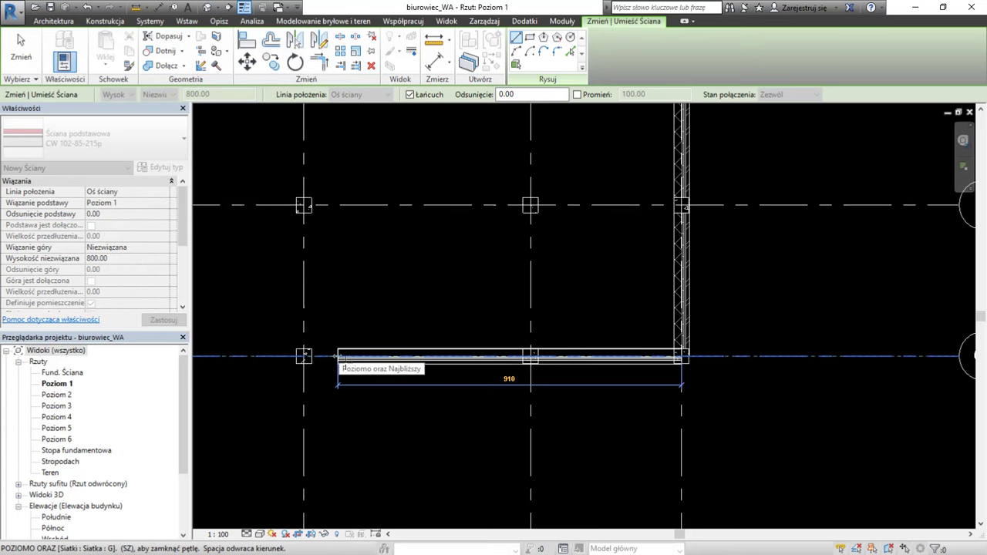
pyautogui.click(303, 356)
pyautogui.press('Escape')
pyautogui.press('Escape')
pyautogui.scroll(-5, 583, 418)
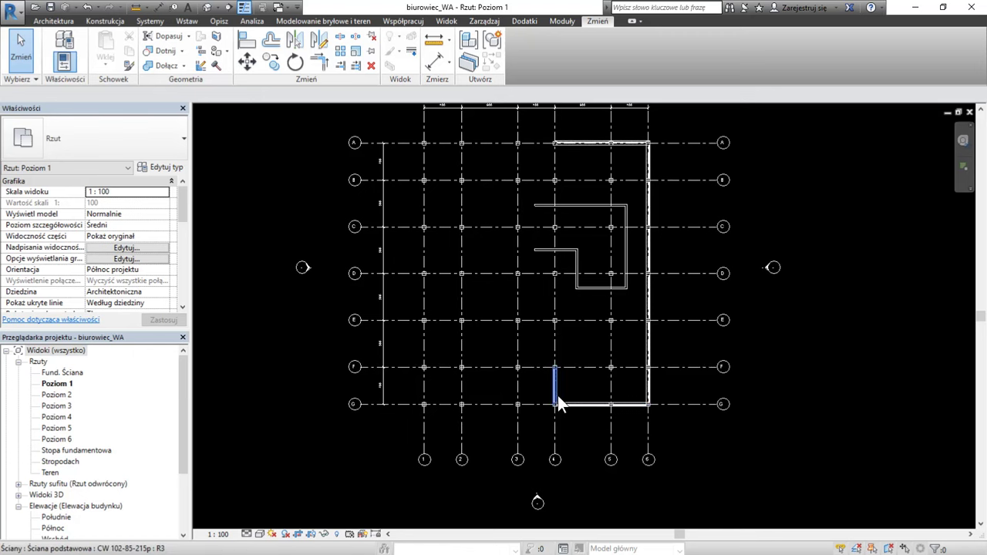
# Ctrl-select the five interior 200 mm generic walls between grids B and D and delete them
pyautogui.scroll(-2, 575, 451)
pyautogui.scroll(4, 610, 324)
pyautogui.click(631, 277)
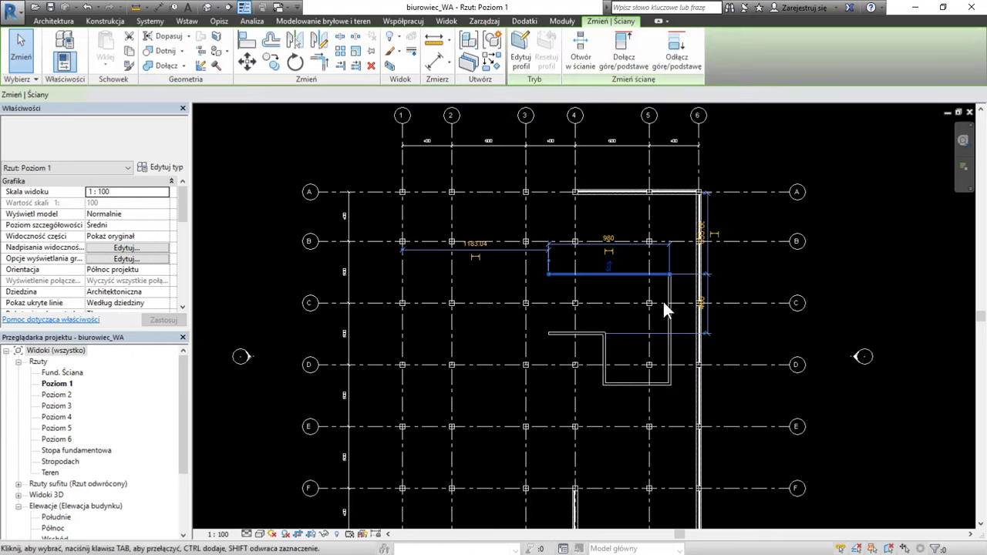
pyautogui.scroll(2, 672, 351)
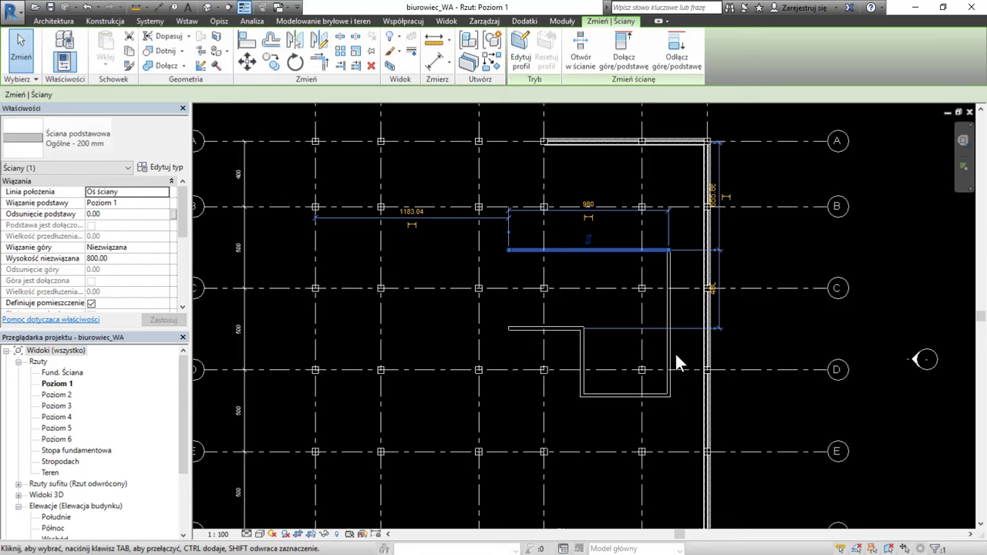
pyautogui.keyDown('ctrl'); pyautogui.click(671, 357); pyautogui.keyUp('ctrl')
pyautogui.keyDown('ctrl'); pyautogui.click(629, 395); pyautogui.keyUp('ctrl')
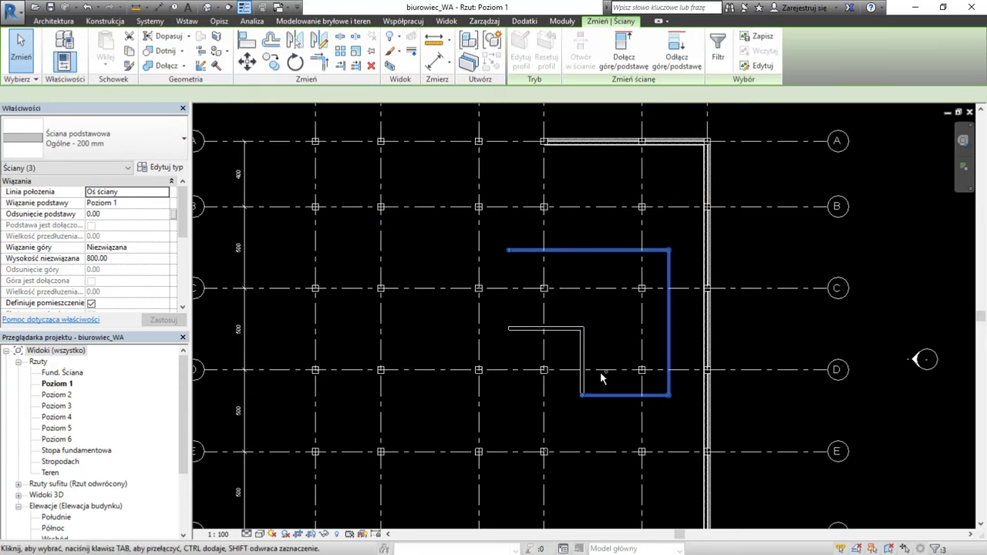
pyautogui.keyDown('ctrl'); pyautogui.click(581, 353); pyautogui.keyUp('ctrl')
pyautogui.keyDown('ctrl'); pyautogui.click(564, 342); pyautogui.keyUp('ctrl')
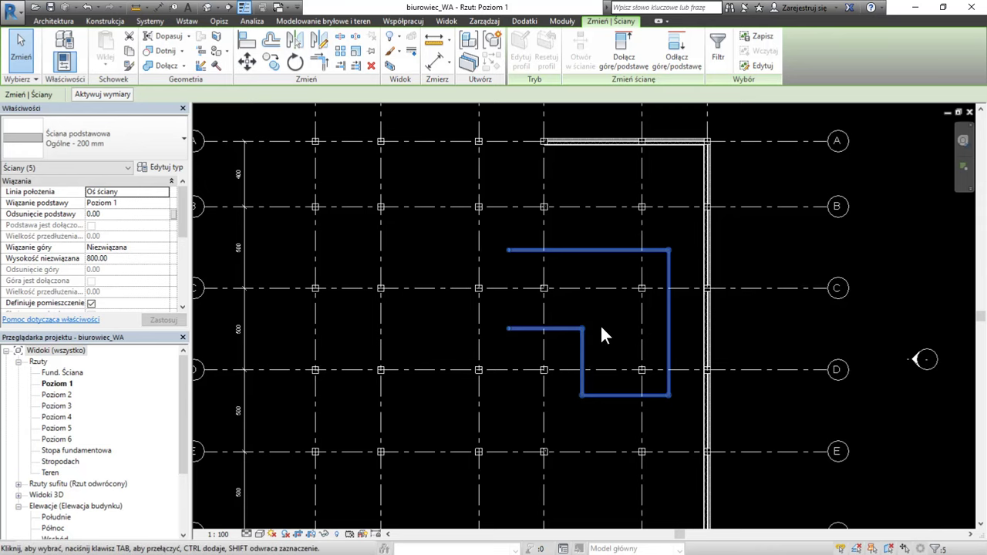
pyautogui.press('Delete')
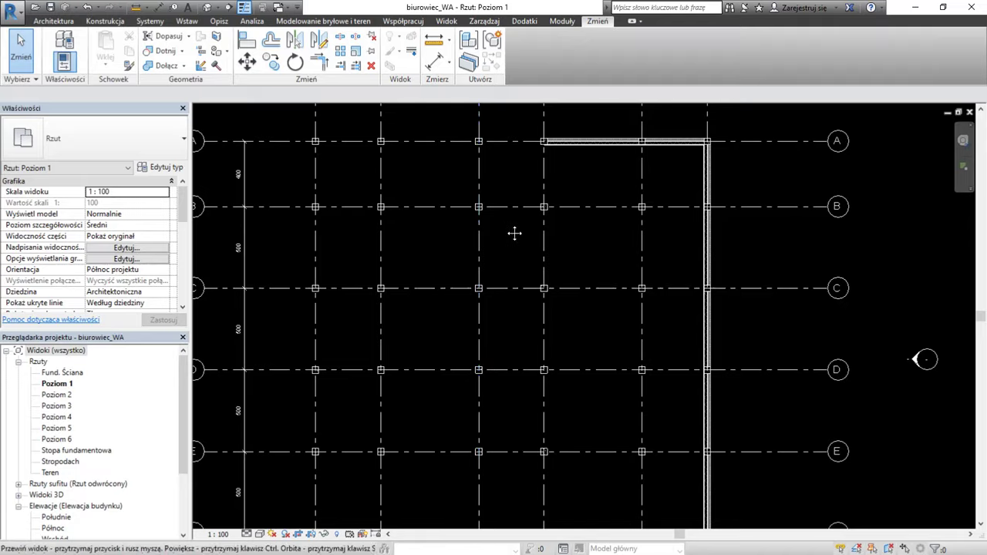
pyautogui.scroll(-2, 581, 358)
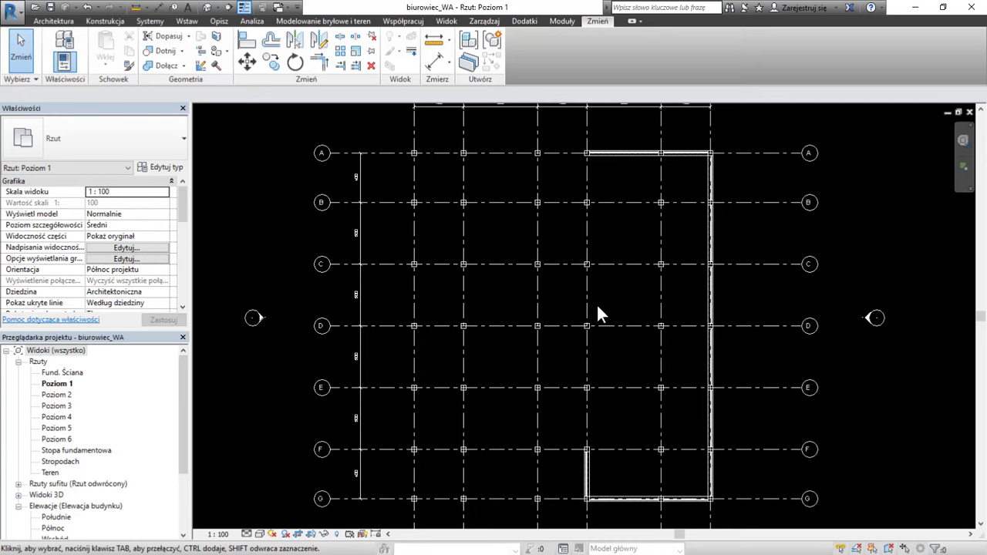
pyautogui.moveTo(617, 303); pyautogui.dragTo(610, 379, button='middle')
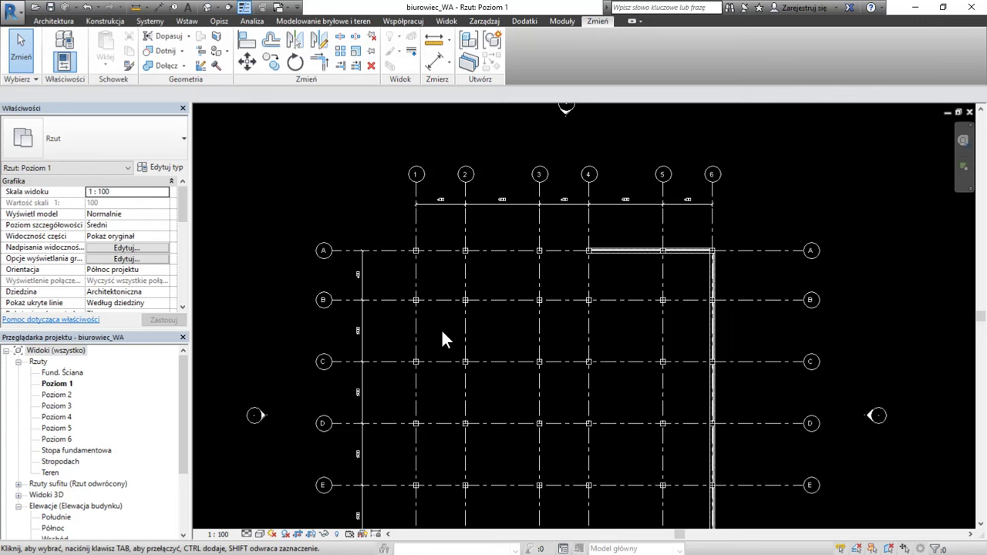
pyautogui.scroll(2, 470, 344)
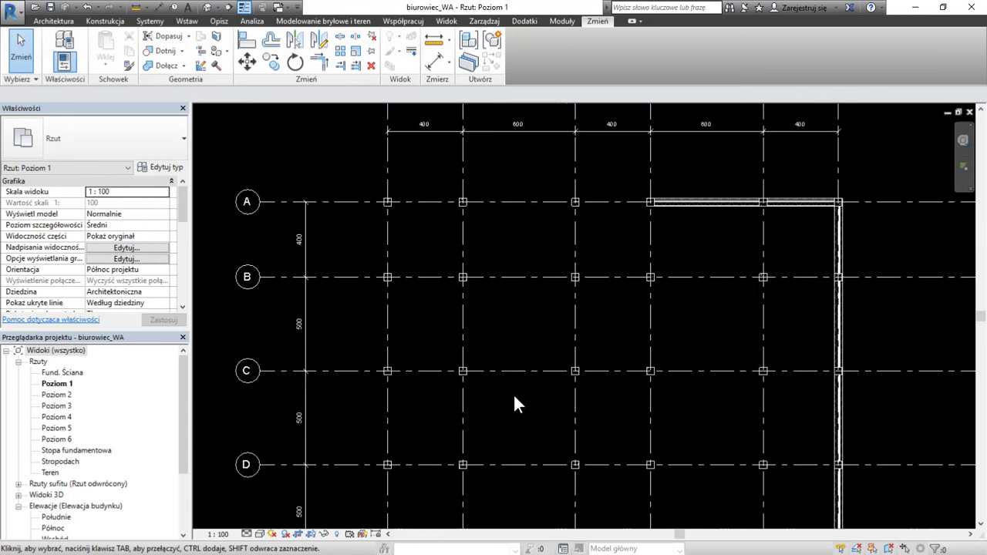